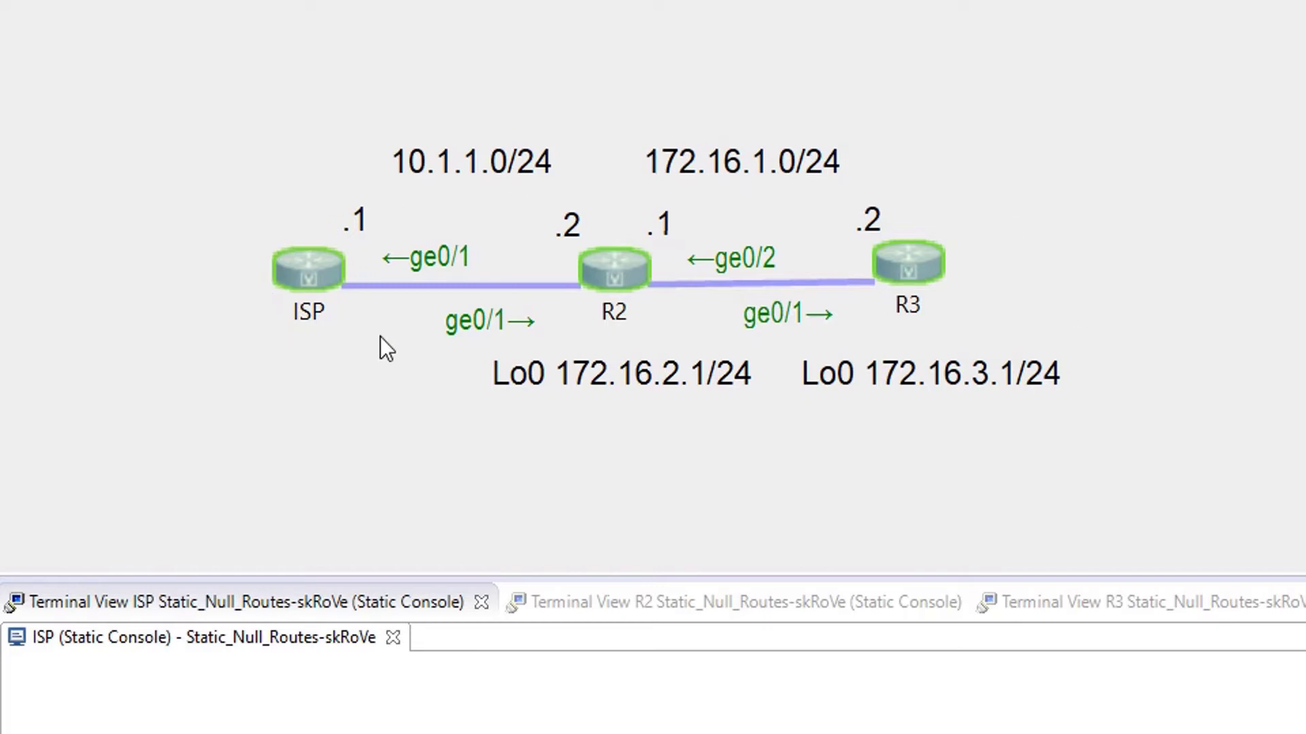
# Step: Display the brief IP interface summary and the IP routing table on the ISP router
pyautogui.moveTo(929, 276)
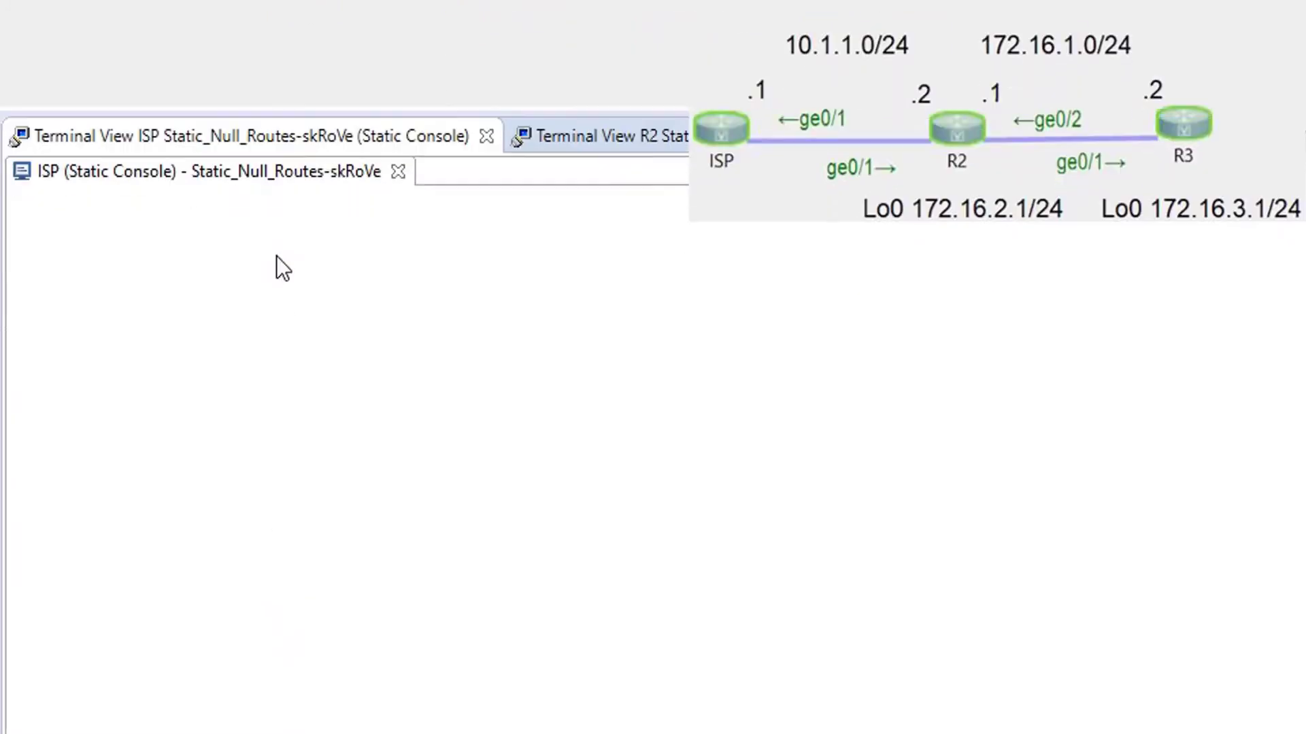
pyautogui.press('Return')
pyautogui.press('Return')
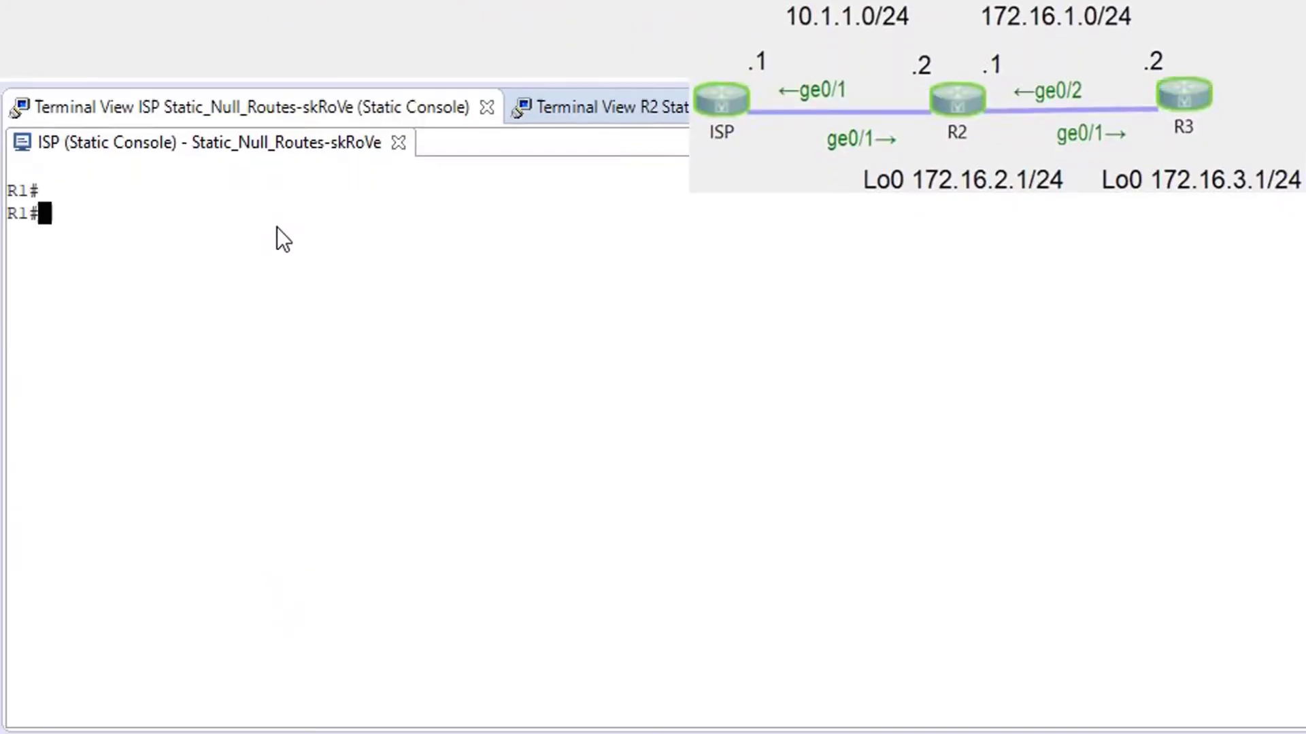
pyautogui.write('sh ip int br')
pyautogui.press('Return')
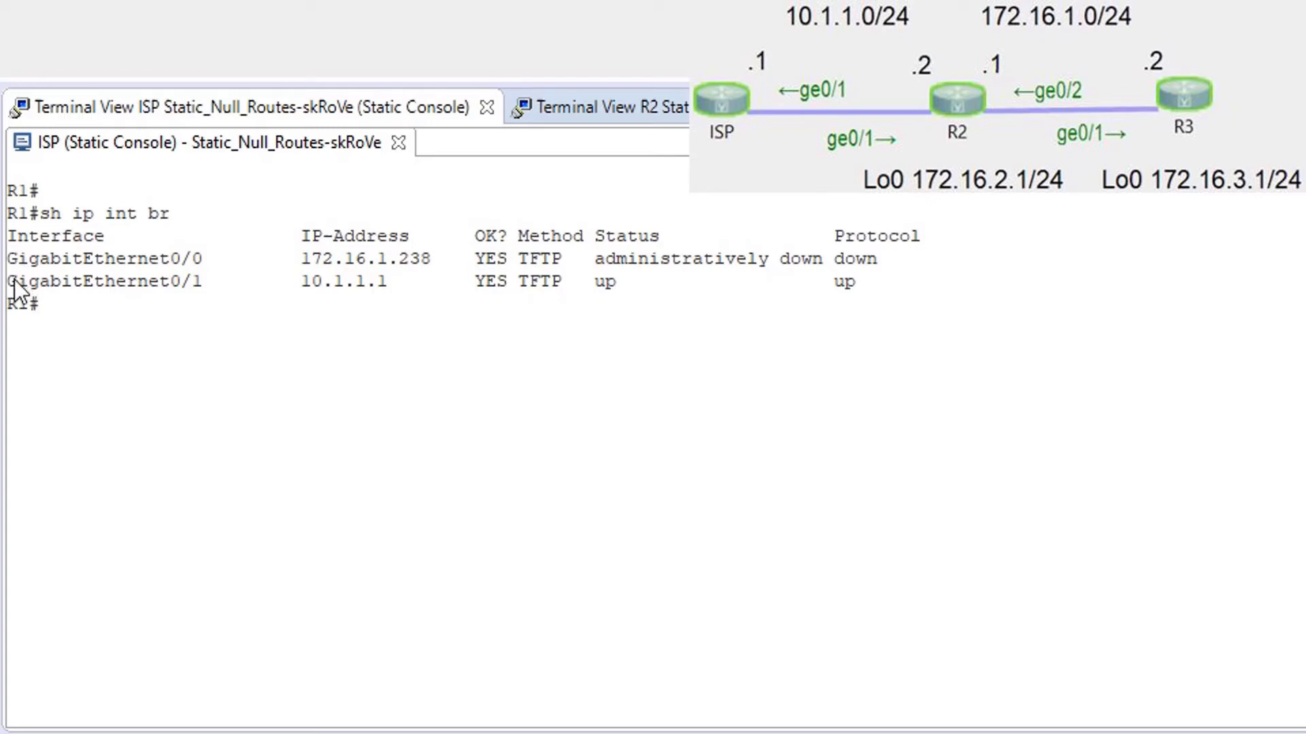
pyautogui.moveTo(9, 280); pyautogui.dragTo(870, 289)
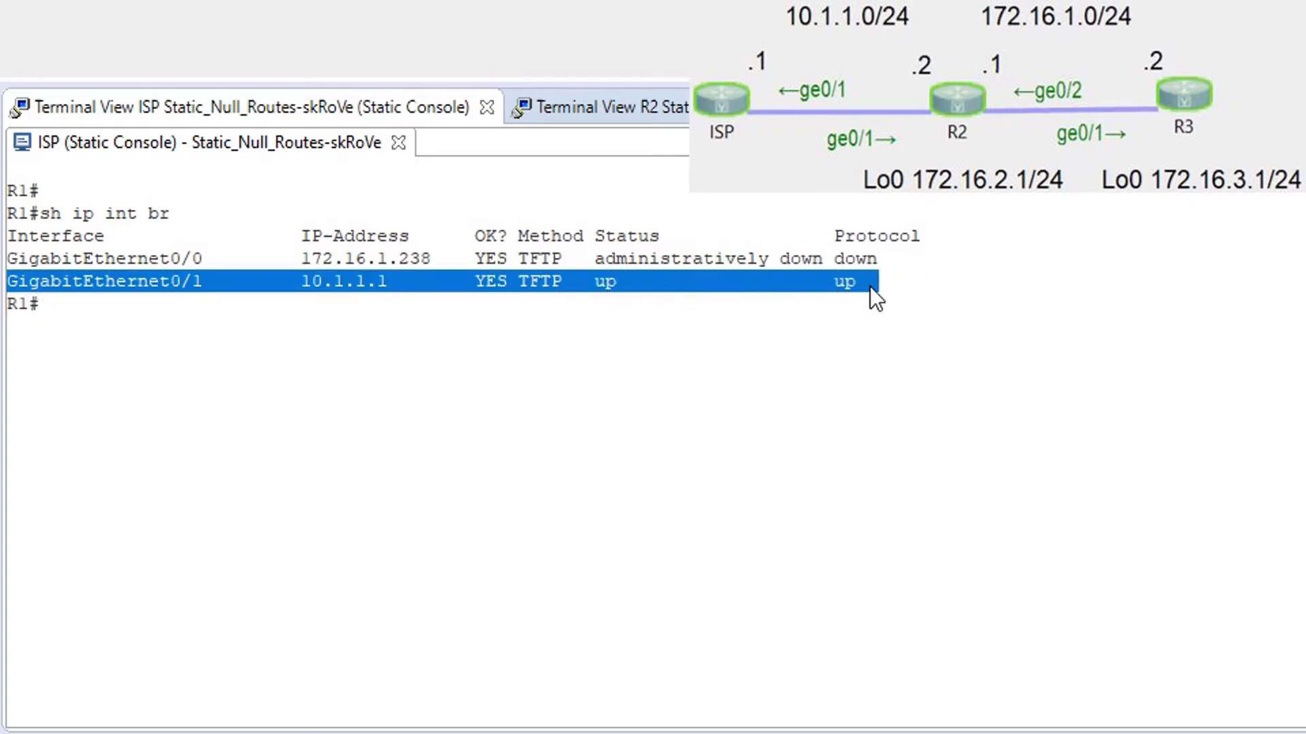
pyautogui.write('sh ip route')
pyautogui.press('Return')
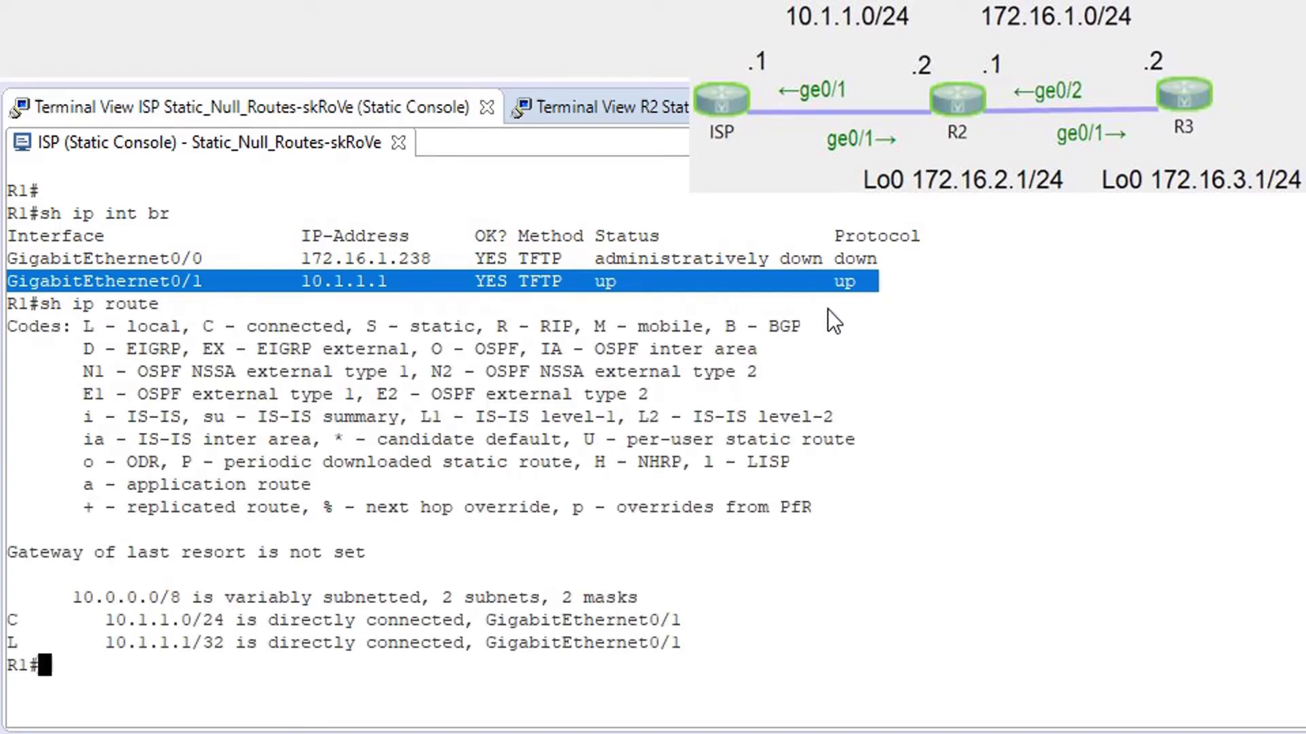
# Step: In global configuration on the ISP router, add a static route to 172.16.0.0 255.255.240.0 via 10.1.1.2
pyautogui.write('cofn t')
pyautogui.press('Return')
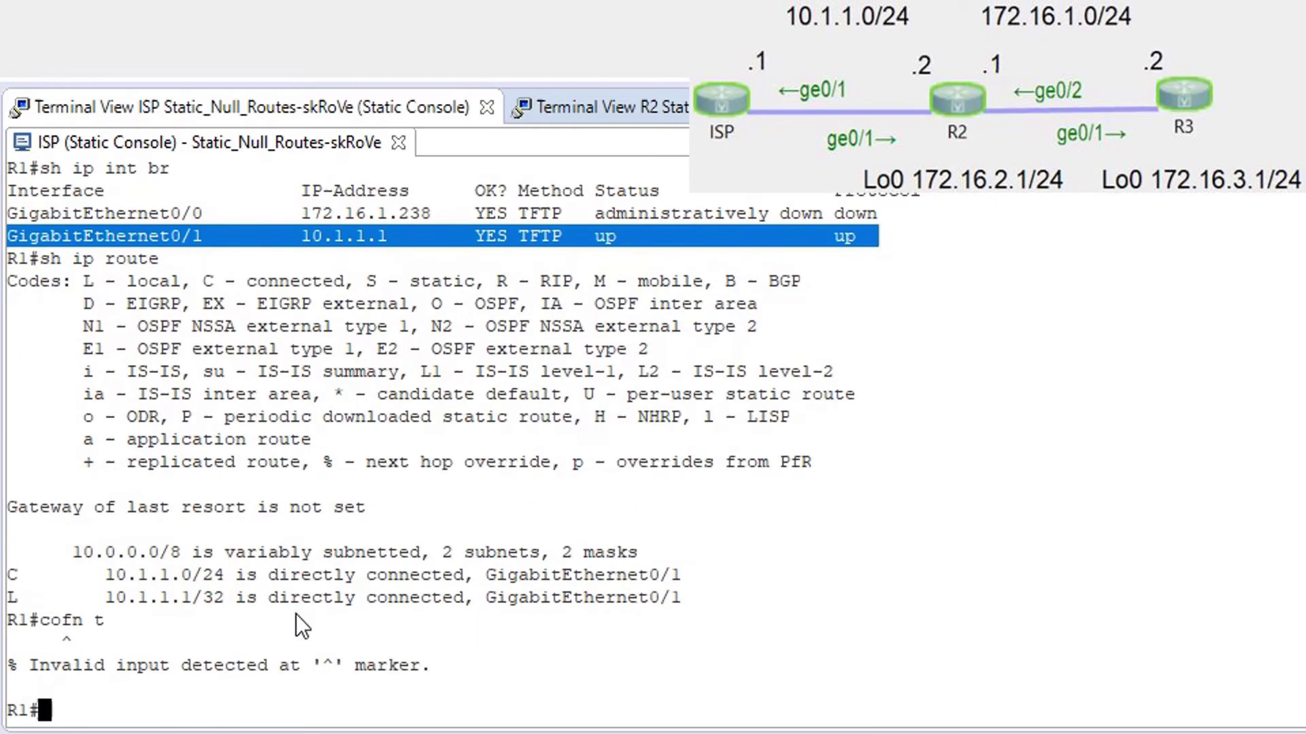
pyautogui.write('conf t')
pyautogui.press('Return')
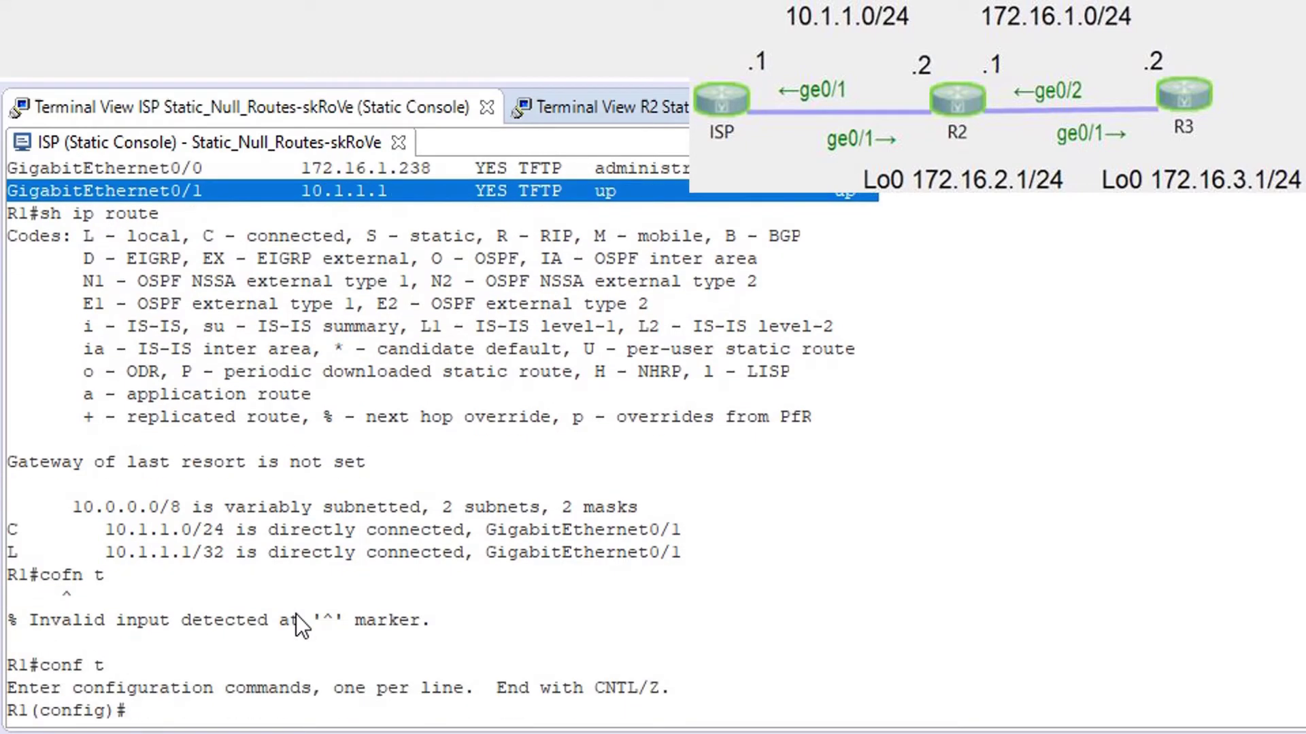
pyautogui.write('ip route')
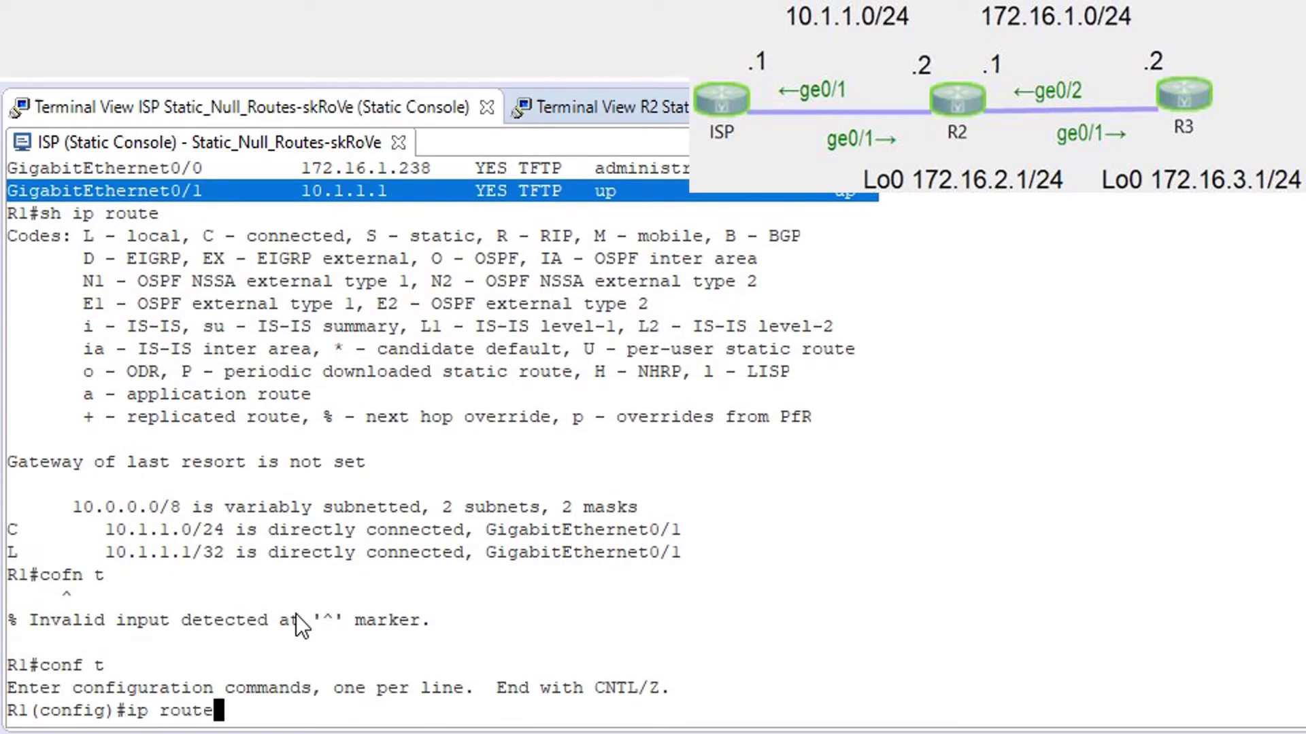
pyautogui.write(' 172.16.0.0')
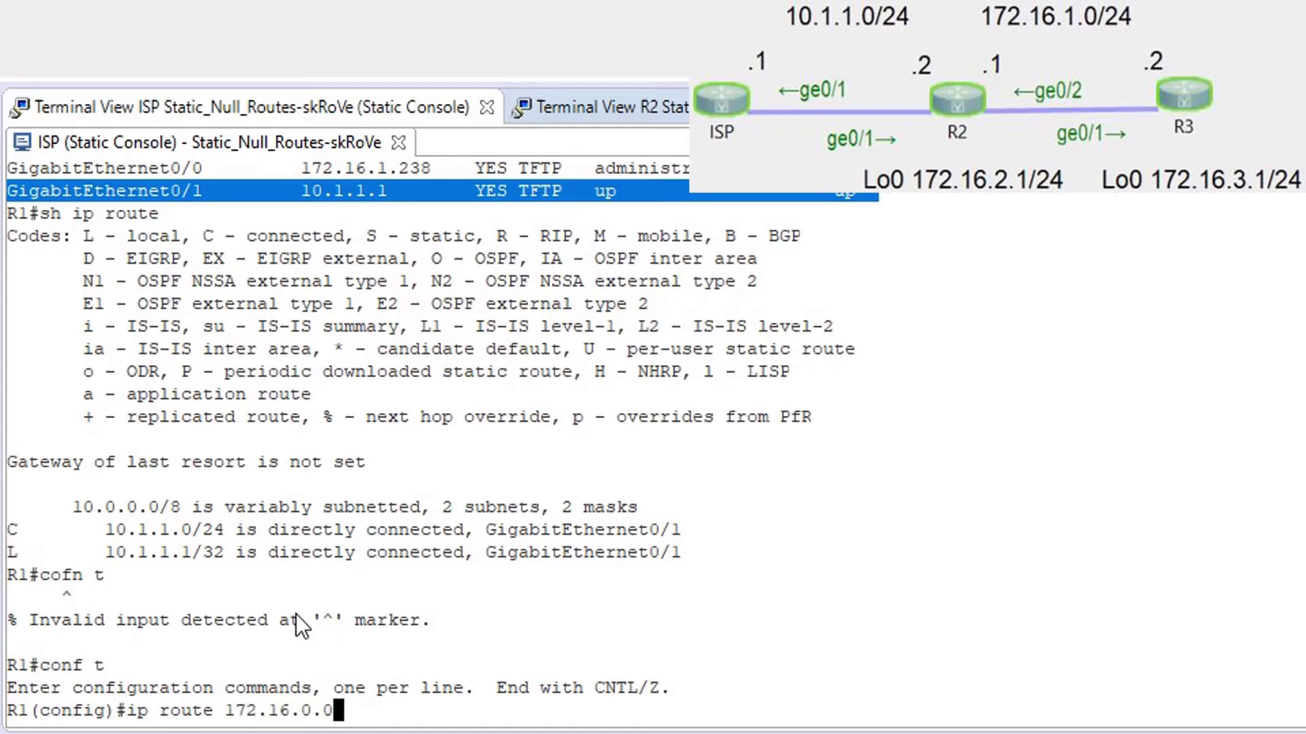
pyautogui.write(' 255.255.240')
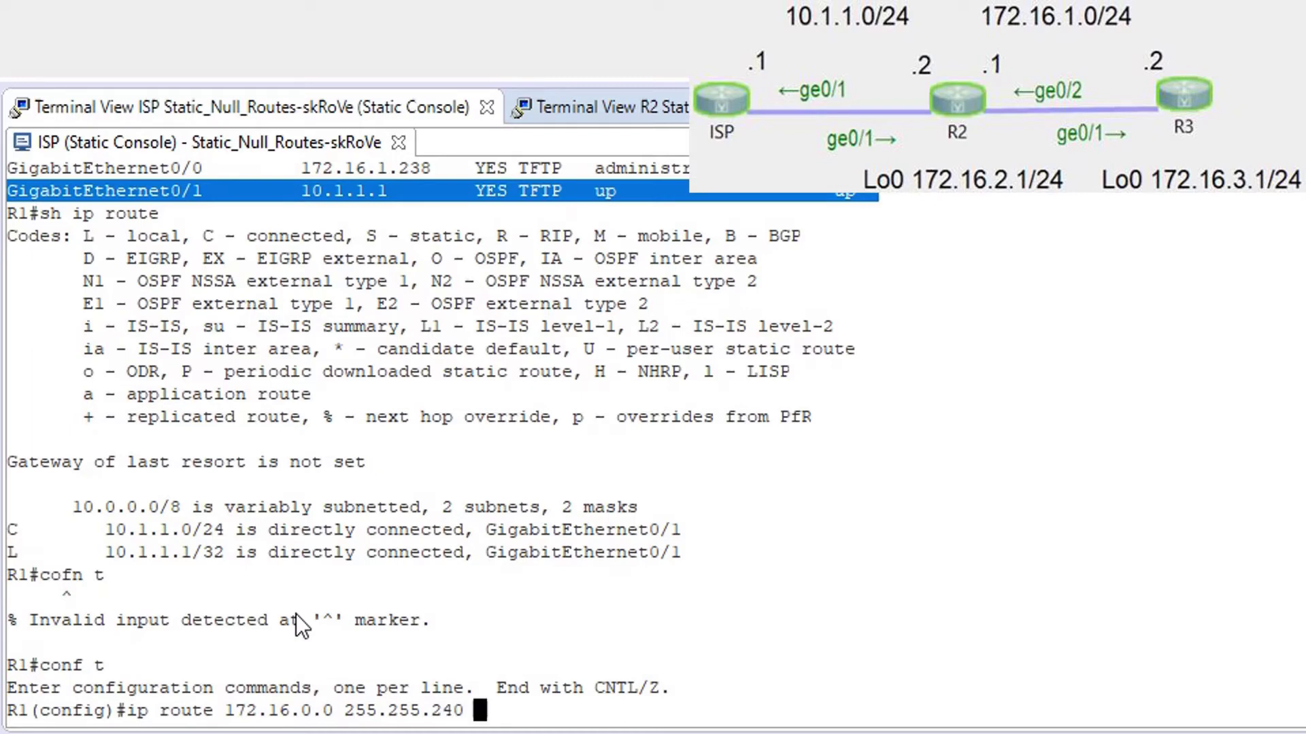
pyautogui.write('.0 10.1.1.2')
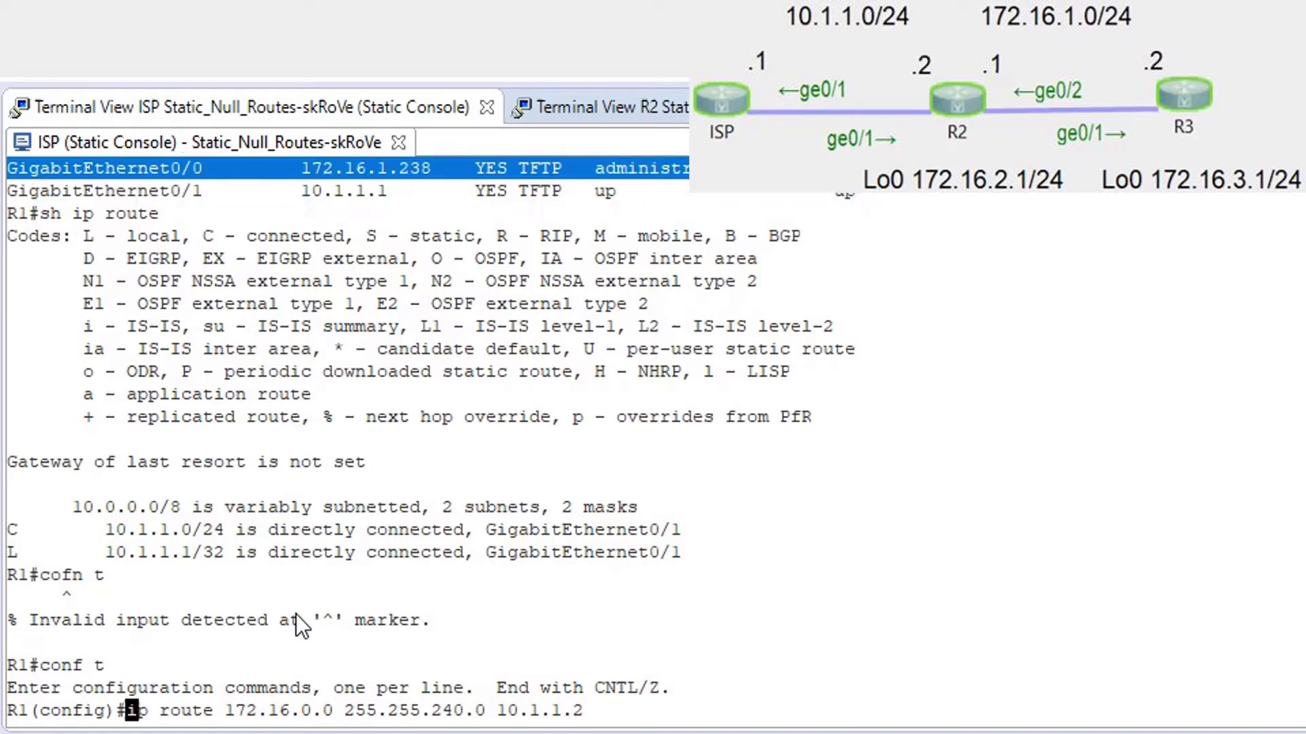
pyautogui.press('Return')
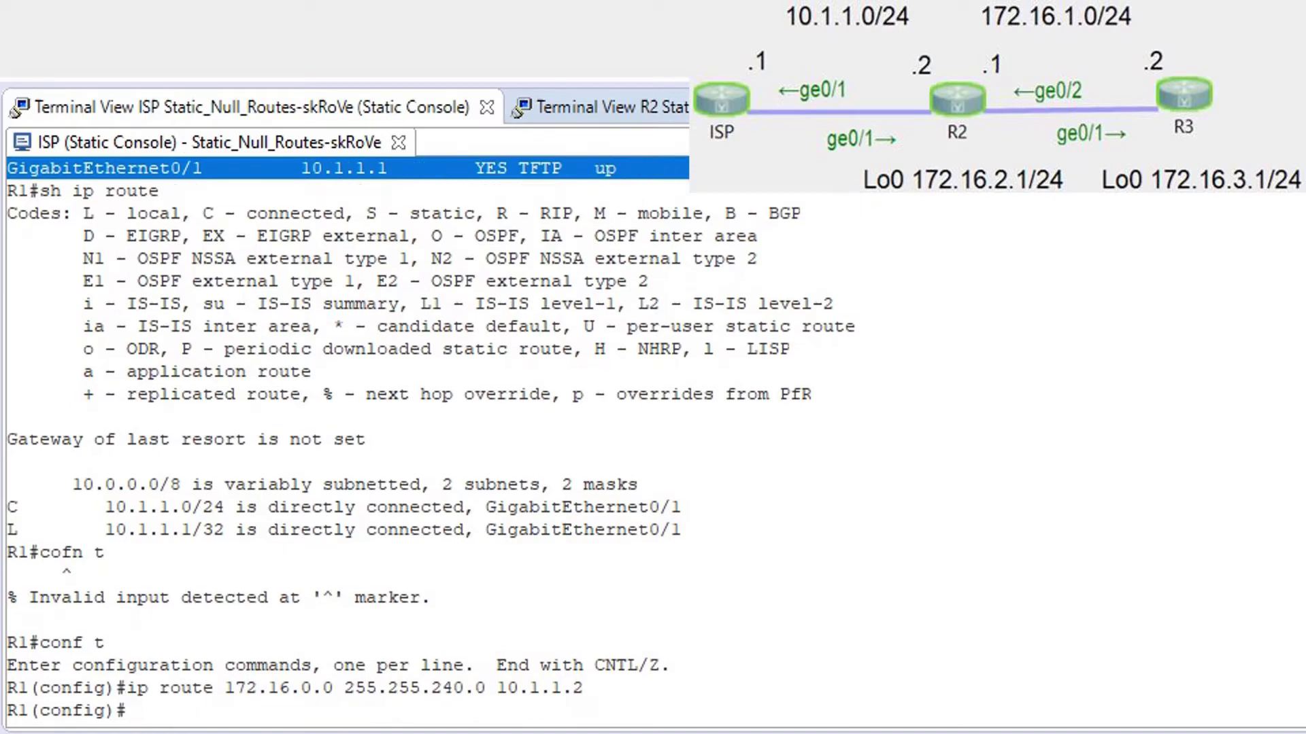
# Step: On the R2 console, enter global configuration and add a default route 0.0.0.0 0.0.0.0 via 10.1.1.1
pyautogui.click(599, 107)
pyautogui.press('Return')
pyautogui.press('Return')
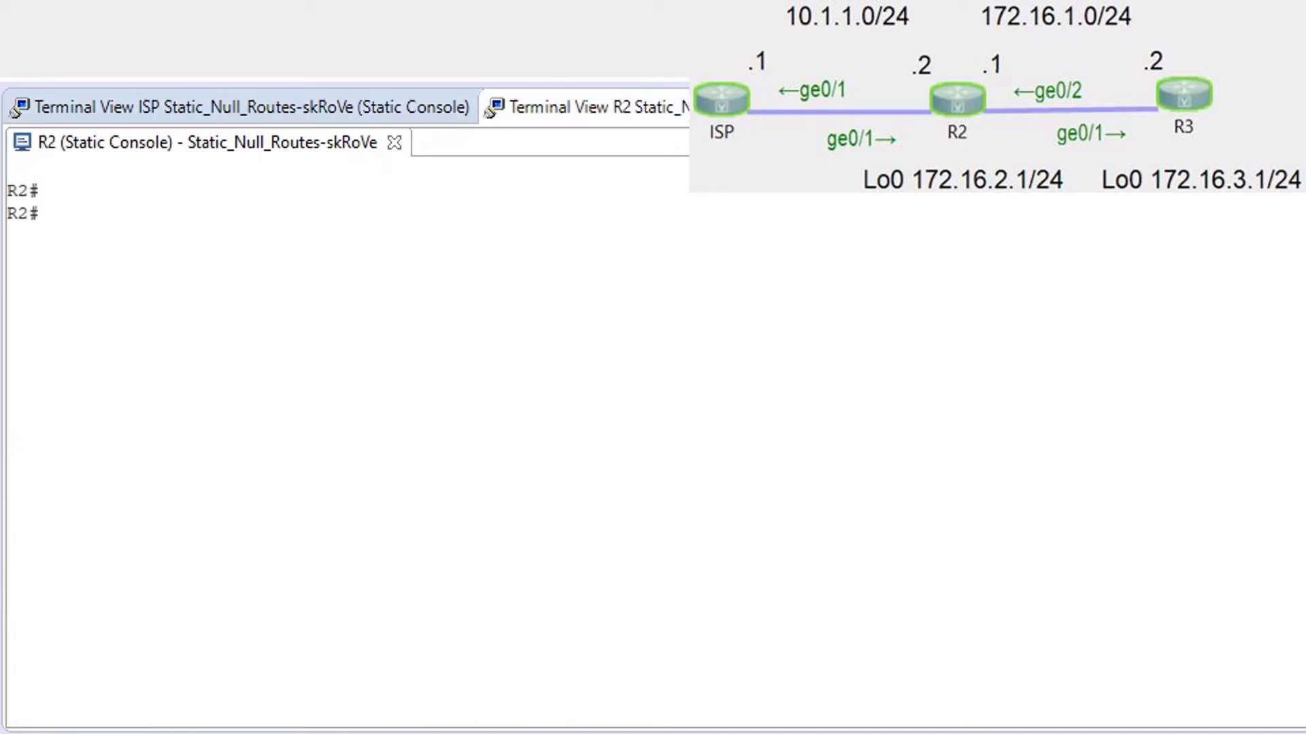
pyautogui.write('conf t')
pyautogui.press('Return')
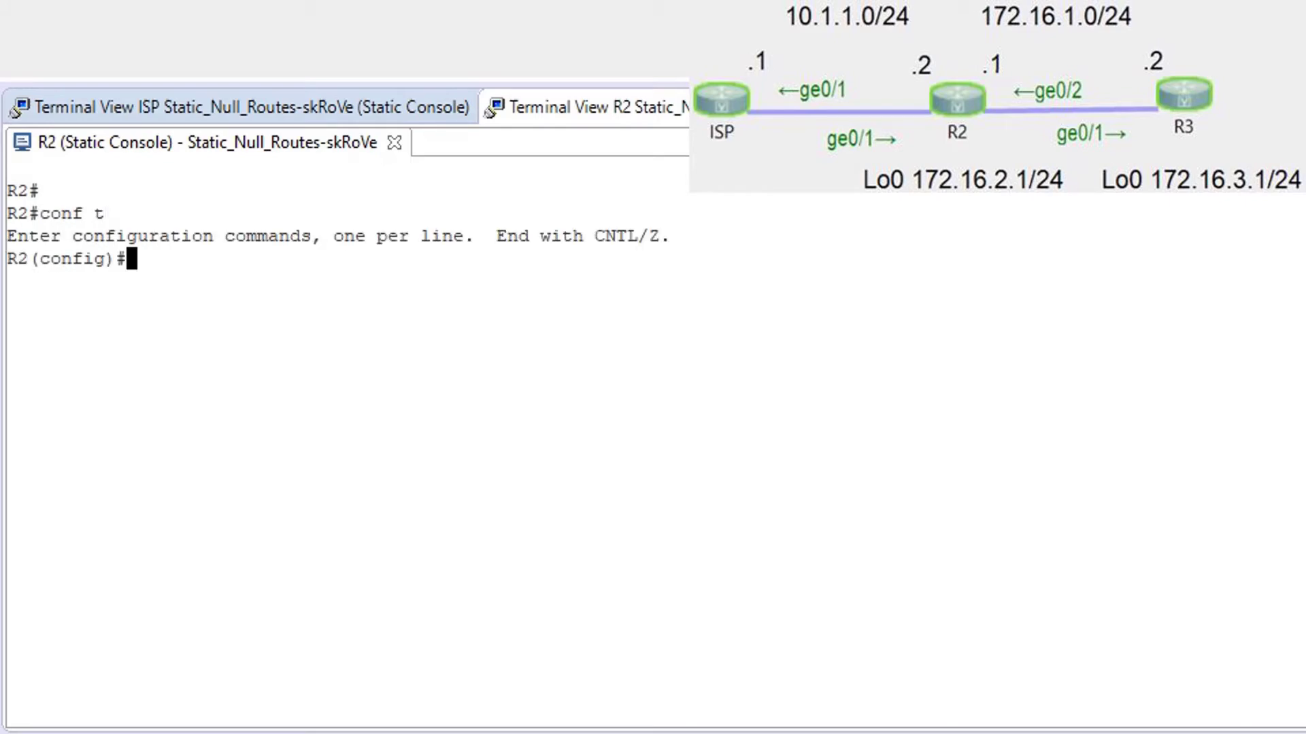
pyautogui.write('ip route')
pyautogui.press('Return')
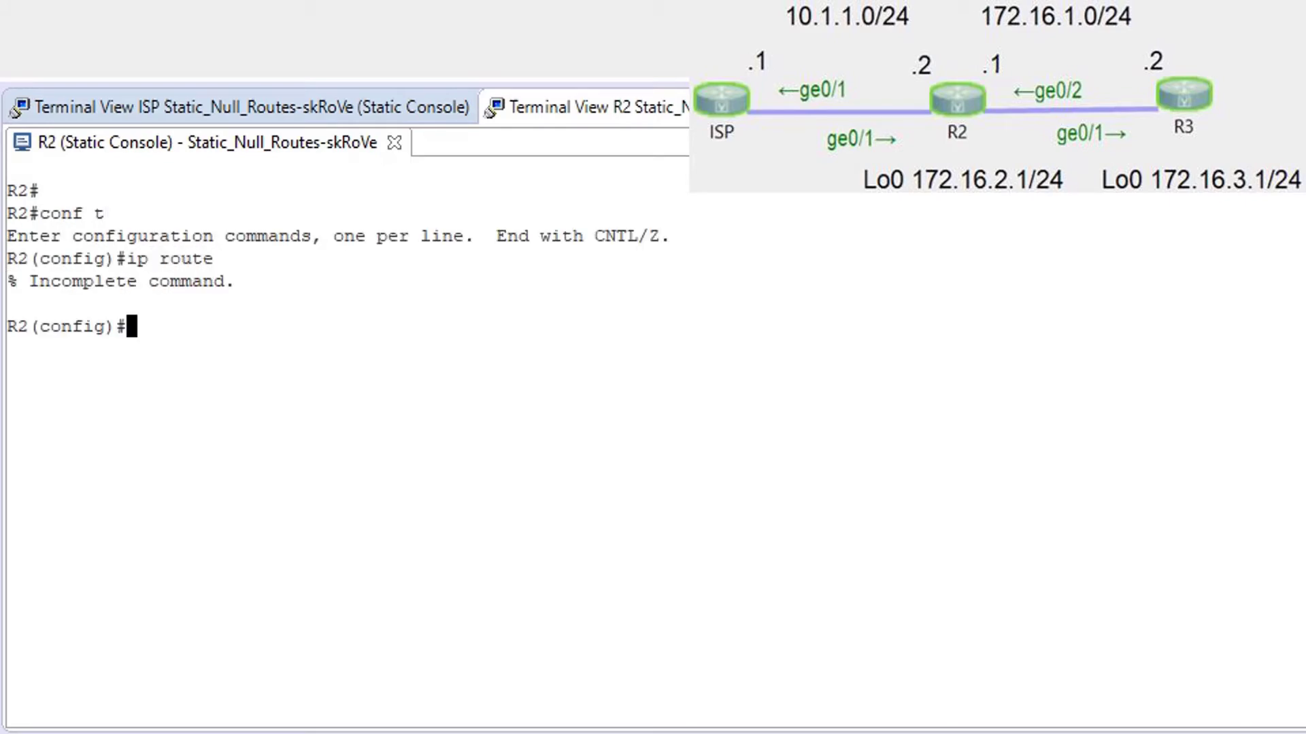
pyautogui.write('ip route 0.0.0.0.')
pyautogui.press('BackSpace')
pyautogui.write('0.0.0.')
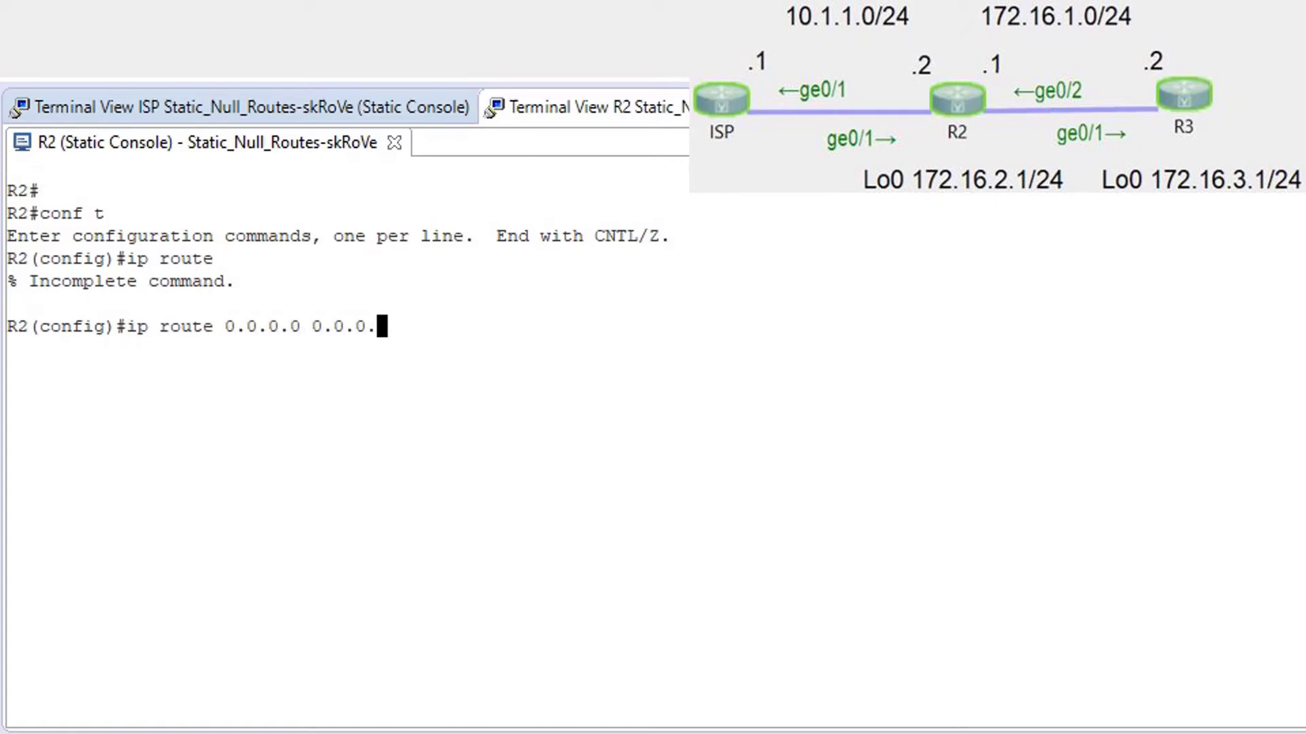
pyautogui.write('0 10.1.1.1')
pyautogui.press('Return')
# Step: Add a static route on R2 to 172.16.3.0 255.255.255.0 via next hop 172.16.1.2
pyautogui.write('ip')
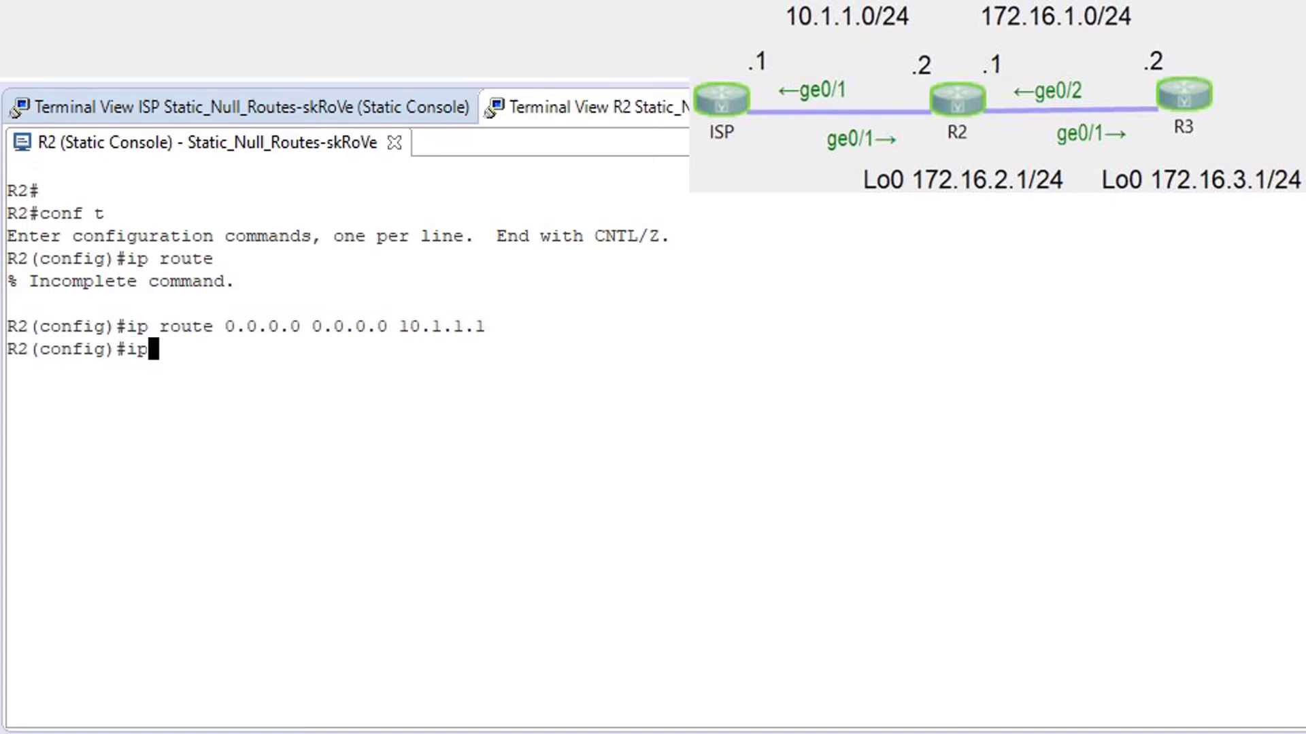
pyautogui.write(' route')
pyautogui.write('172.16.')
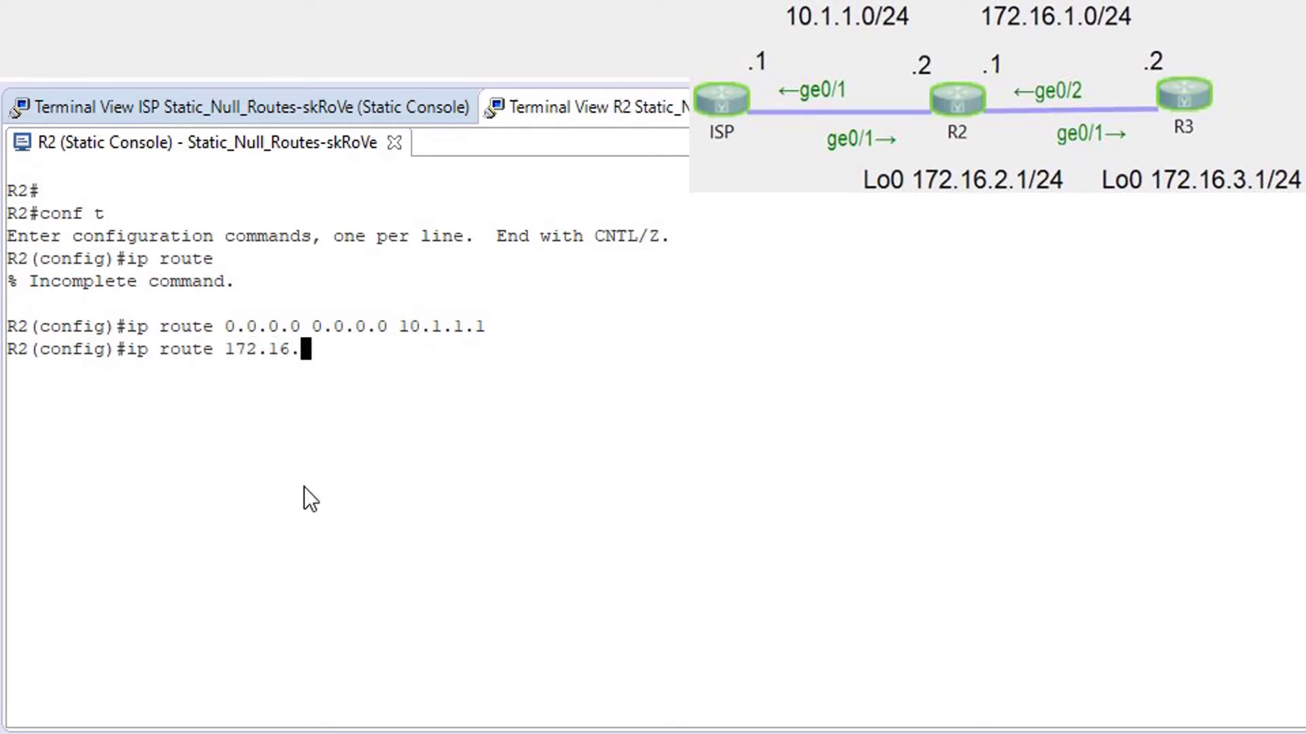
pyautogui.write('3.0 255.255.255.0 ')
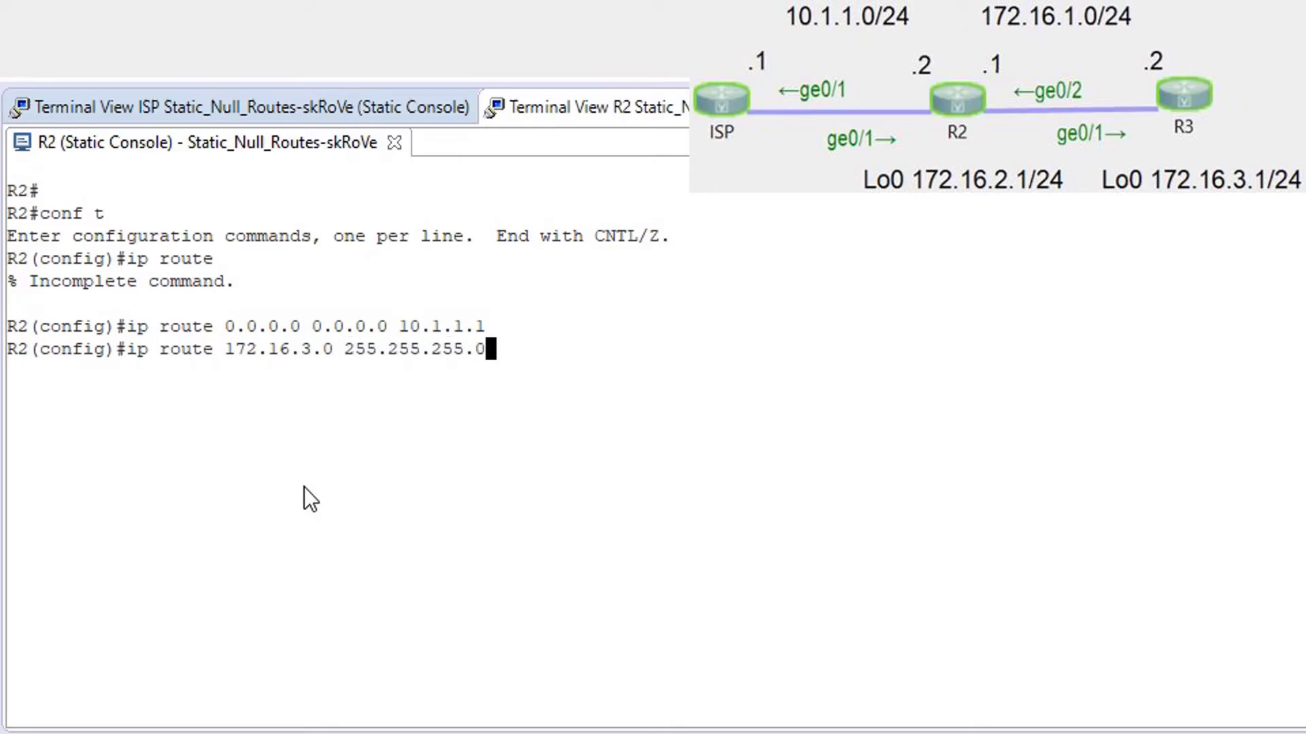
pyautogui.write('172.15.')
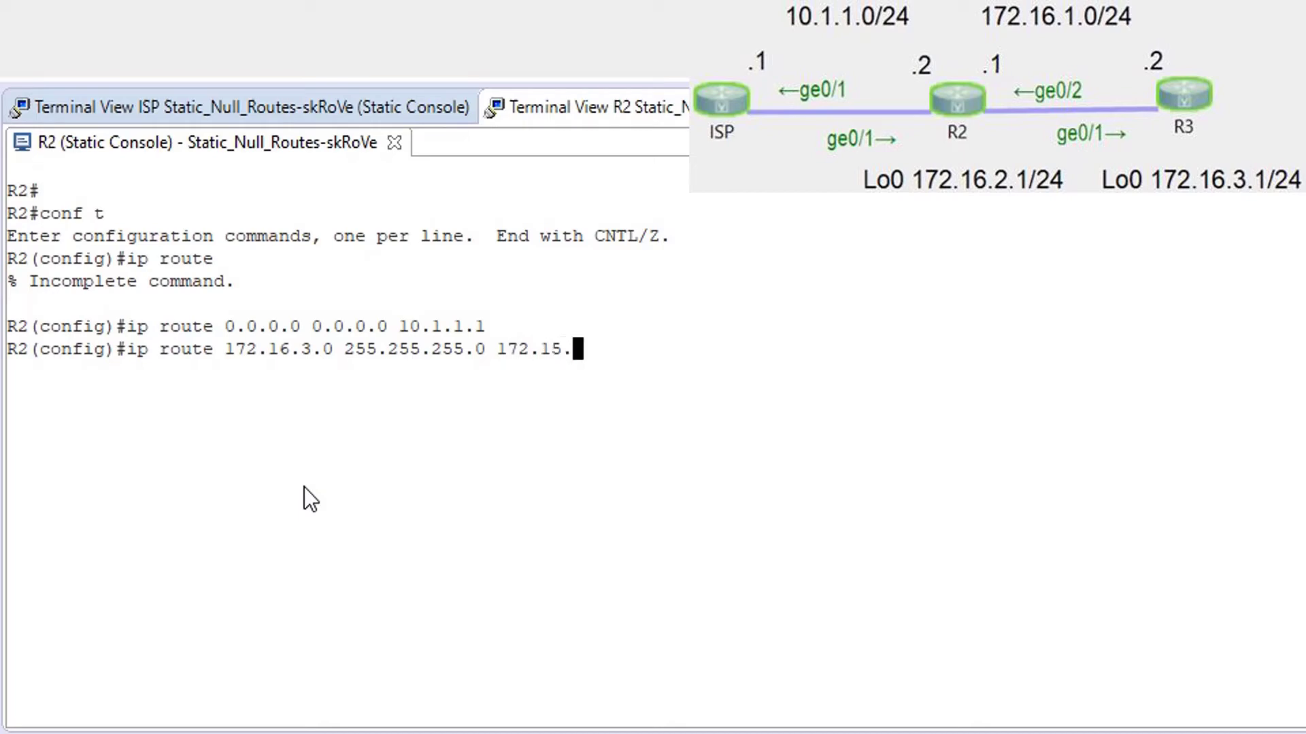
pyautogui.press('BackSpace')
pyautogui.press('BackSpace')
pyautogui.write('6.1.2')
pyautogui.press('Return')
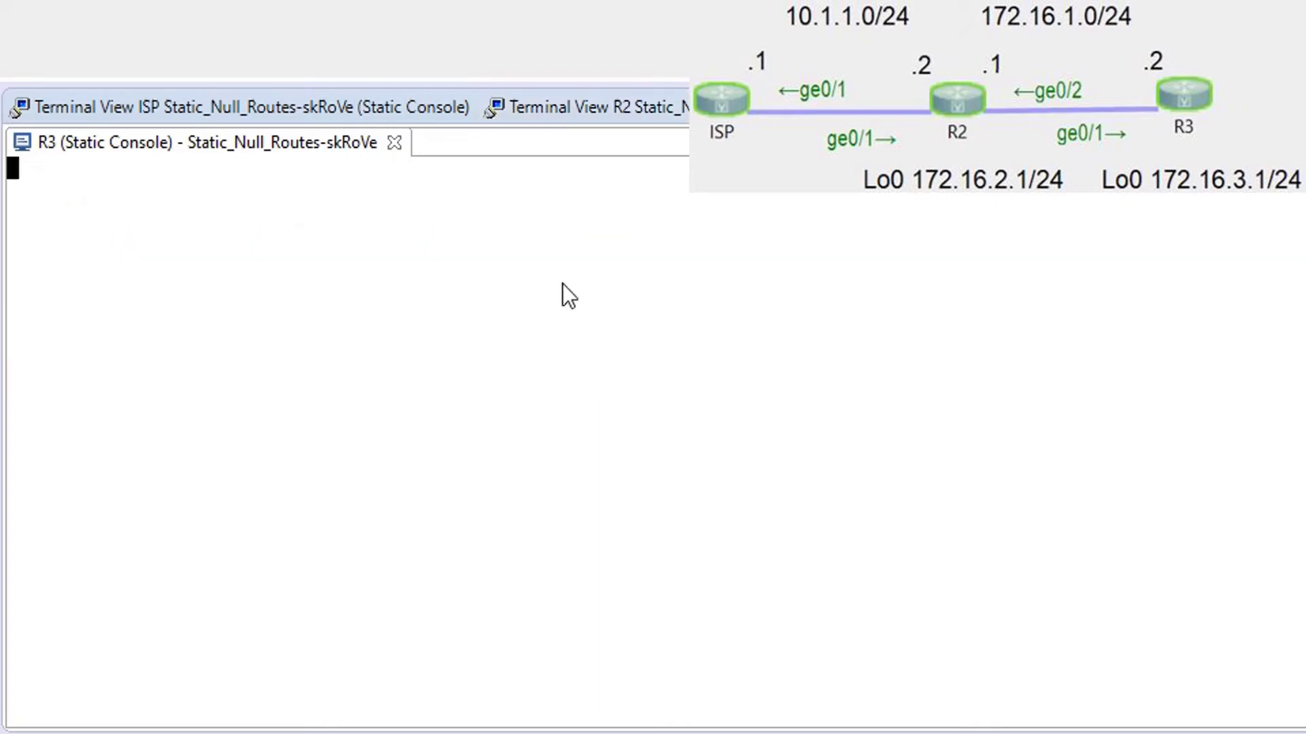
# Step: On the R3 console, enter global configuration and add a default route 0.0.0.0 0.0.0.0 via 172.16.1.1
pyautogui.write('conf t')
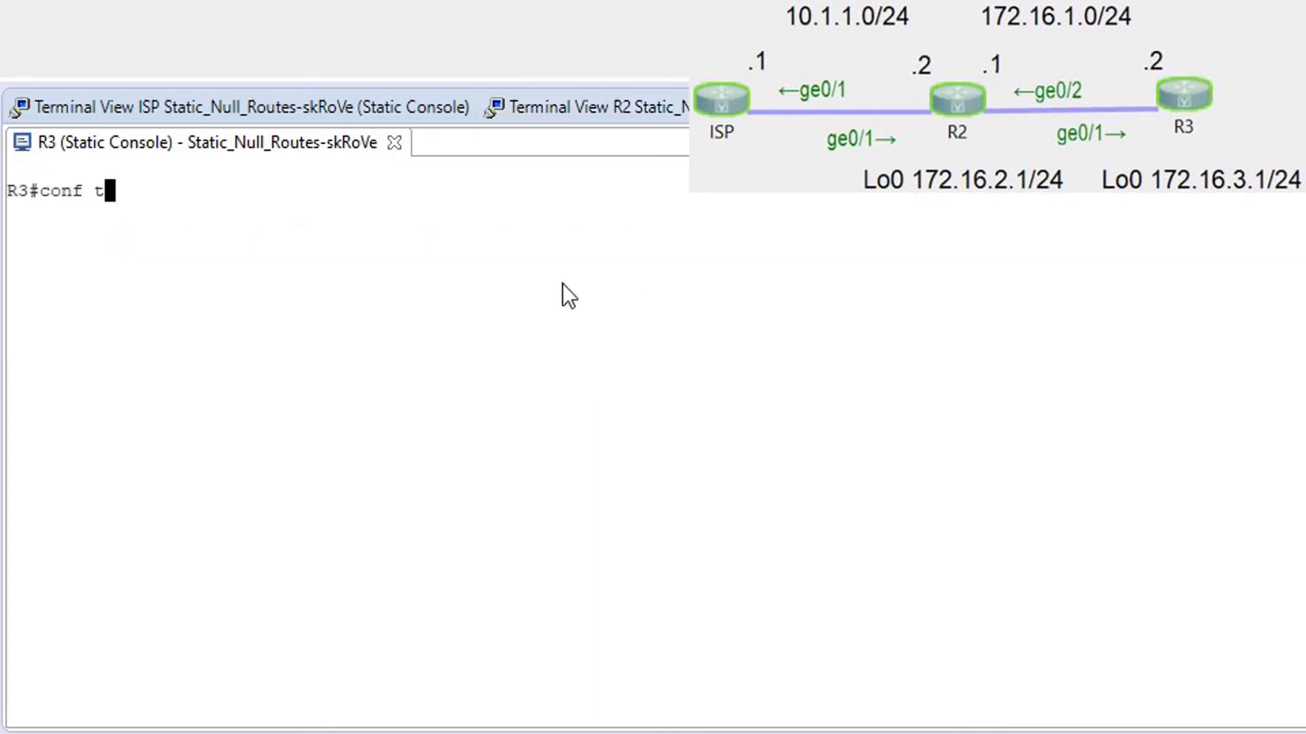
pyautogui.press('Return')
pyautogui.write('ip rou')
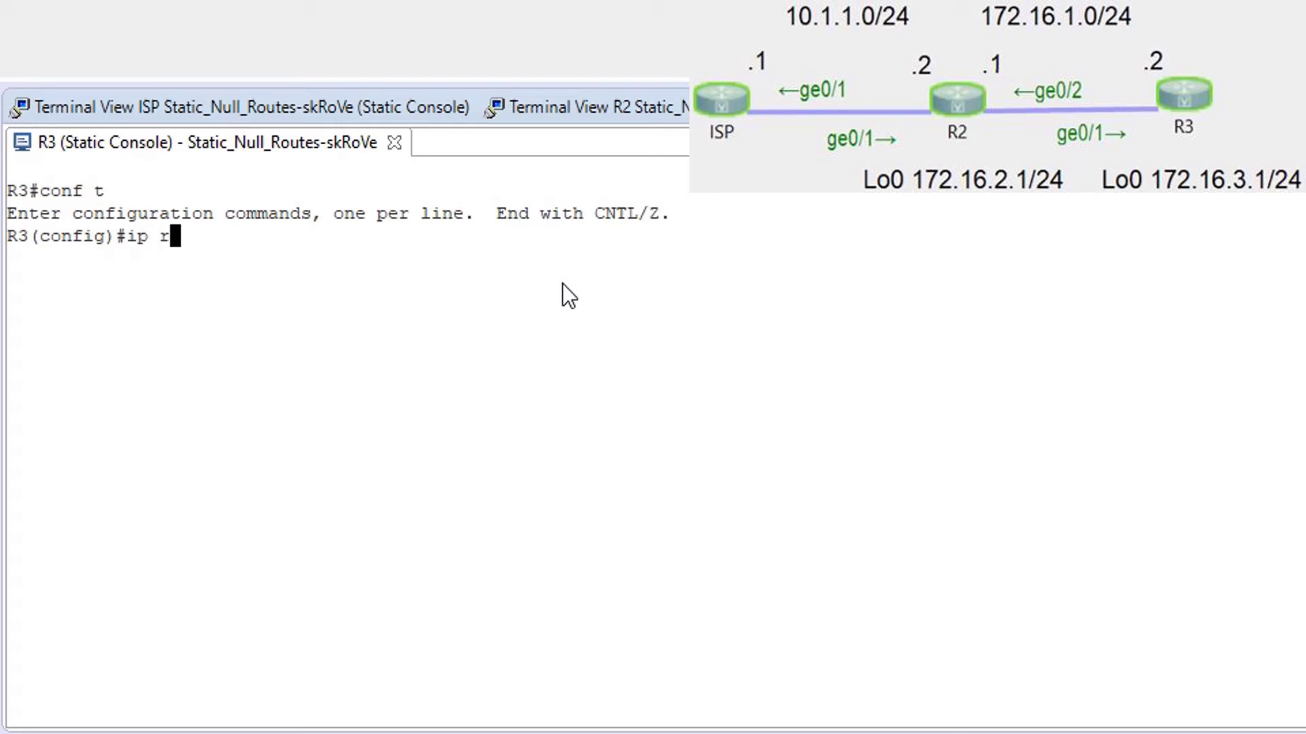
pyautogui.press('BackSpace')
pyautogui.press('BackSpace')
pyautogui.press('BackSpace')
pyautogui.write('cou')
pyautogui.press('BackSpace')
pyautogui.press('BackSpace')
pyautogui.press('BackSpace')
pyautogui.write('rout')
pyautogui.press('Tab')
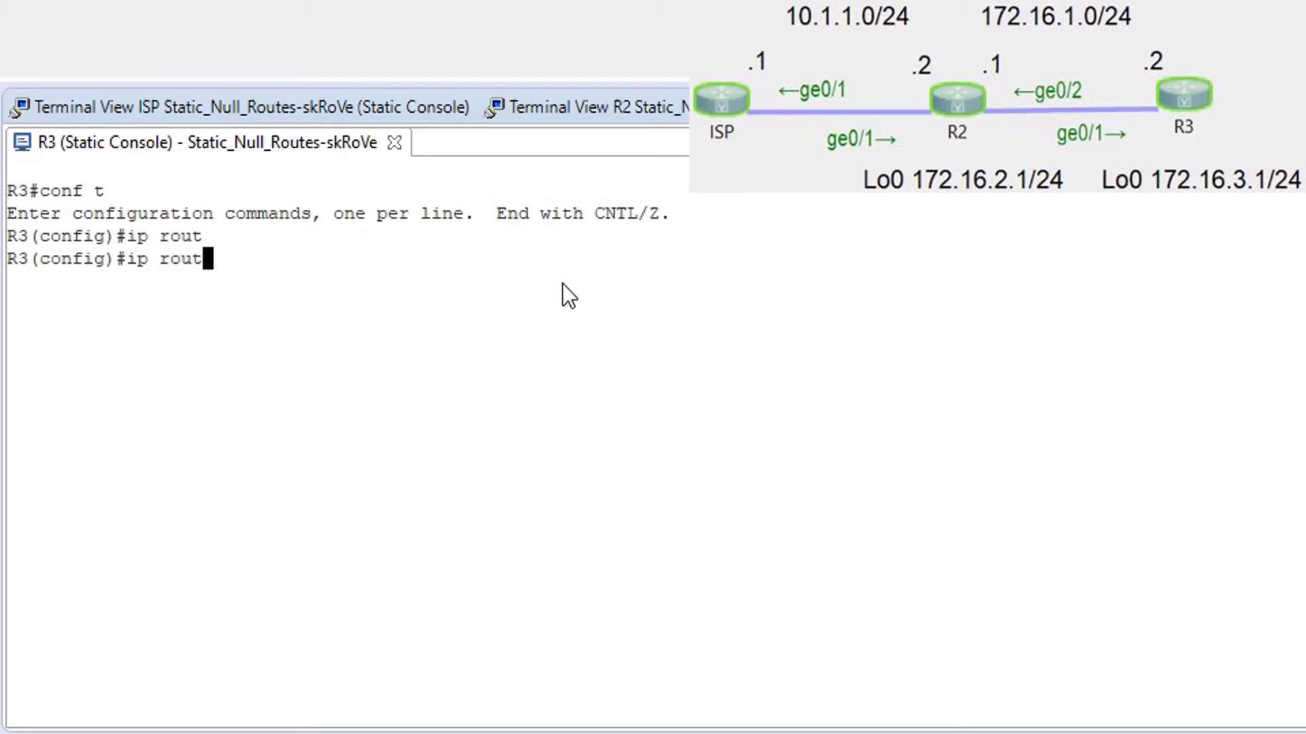
pyautogui.write('e')
pyautogui.press('Tab')
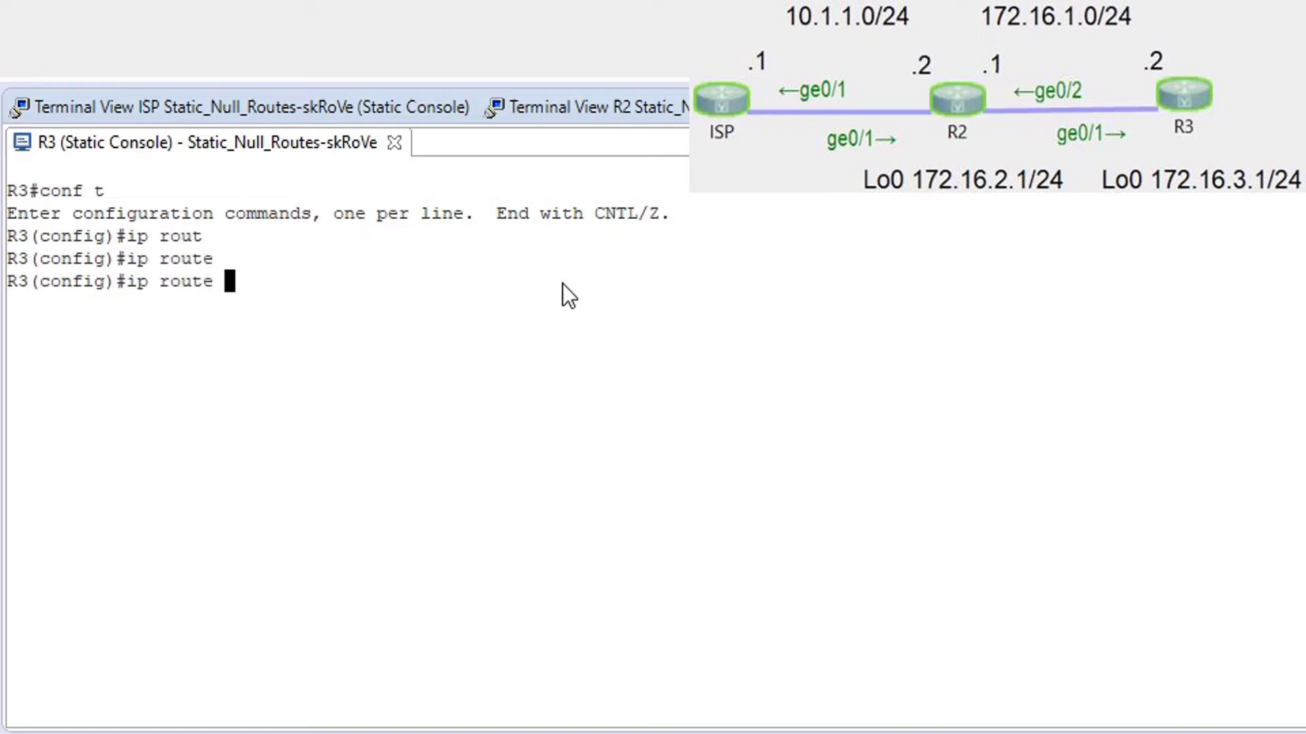
pyautogui.write('172')
pyautogui.press('BackSpace')
pyautogui.press('BackSpace')
pyautogui.press('BackSpace')
pyautogui.write('0.0.0.0 0.0.0.0 ')
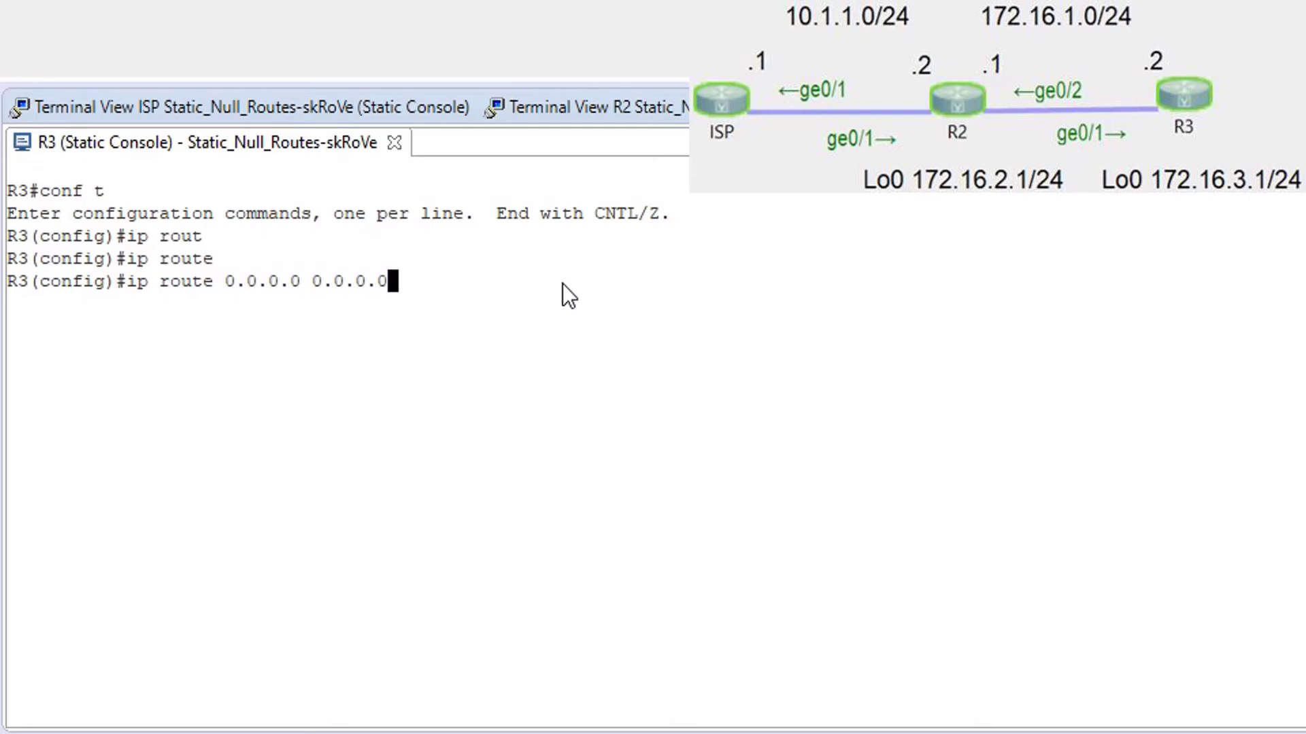
pyautogui.write('172.16.1.1')
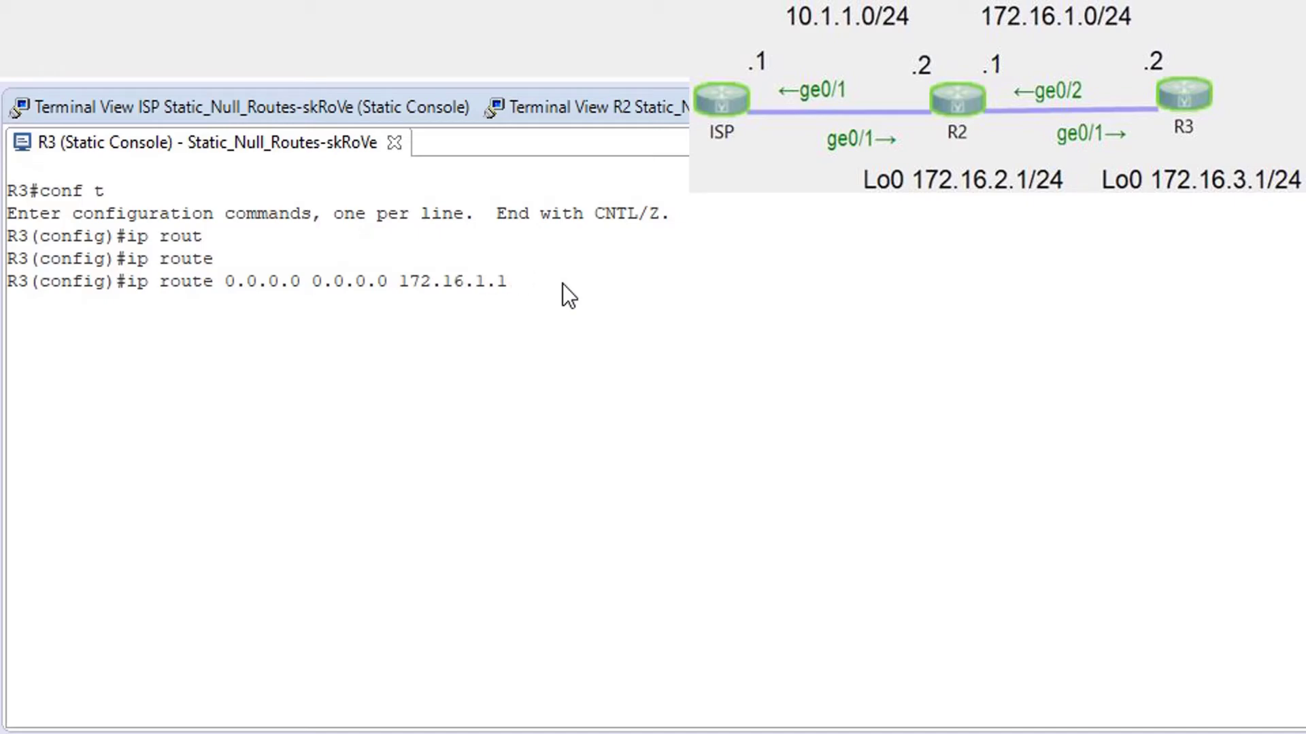
pyautogui.press('Return')
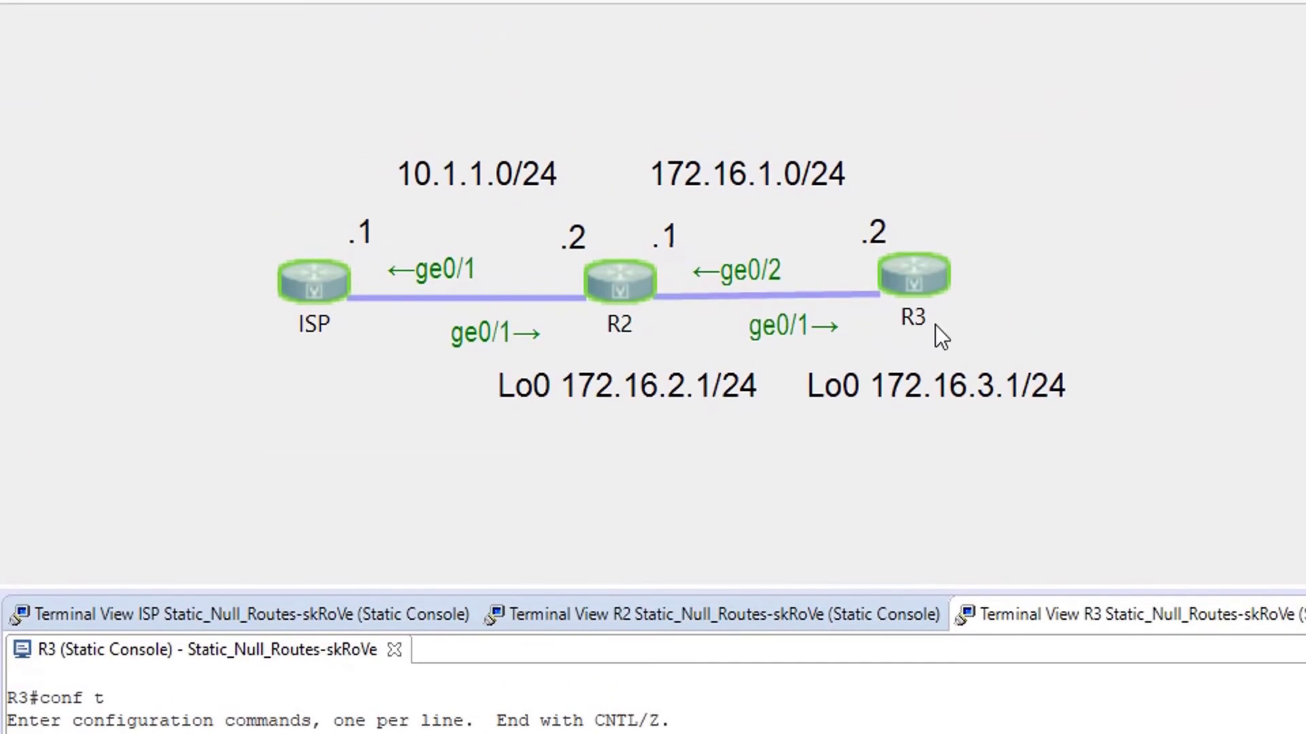
pyautogui.moveTo(936, 325)
pyautogui.moveTo(315, 291)
pyautogui.moveTo(598, 287)
pyautogui.moveTo(336, 283)
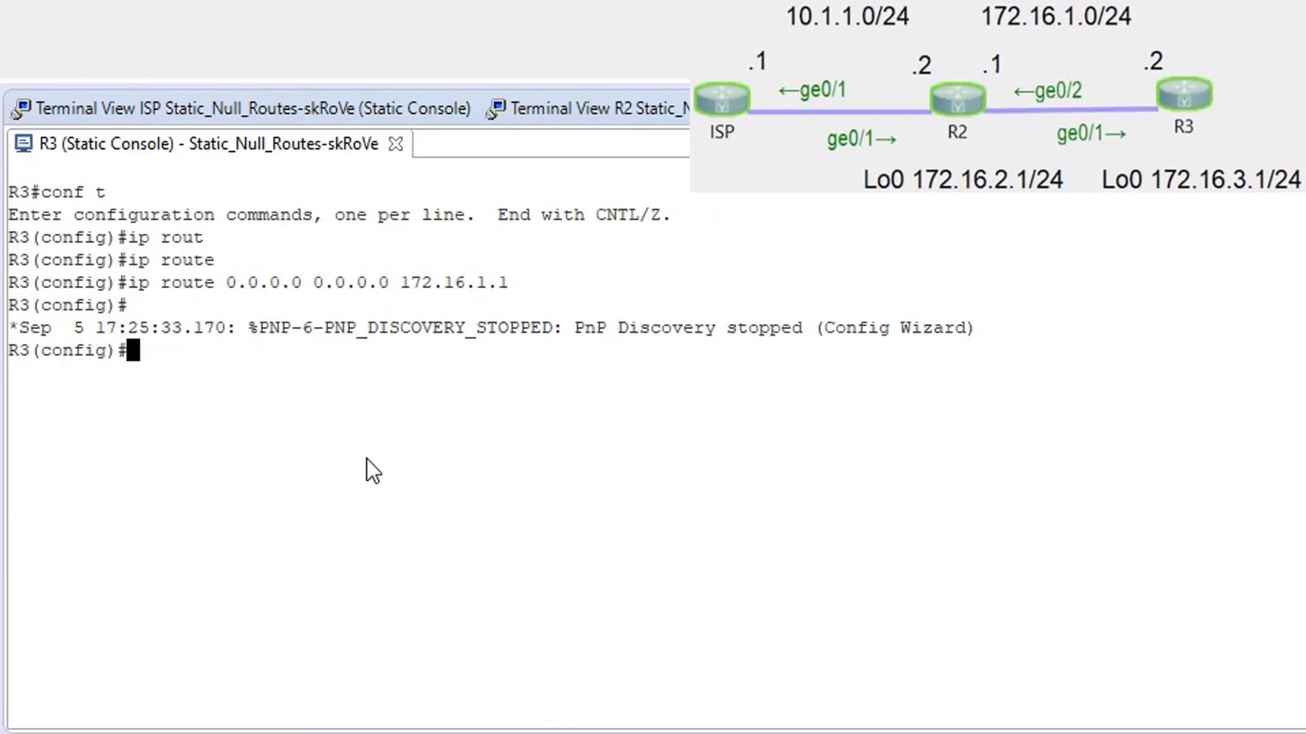
# Step: Leave configuration mode on R3 and ping 172.16.10.1
pyautogui.press('Return')
pyautogui.press('Return')
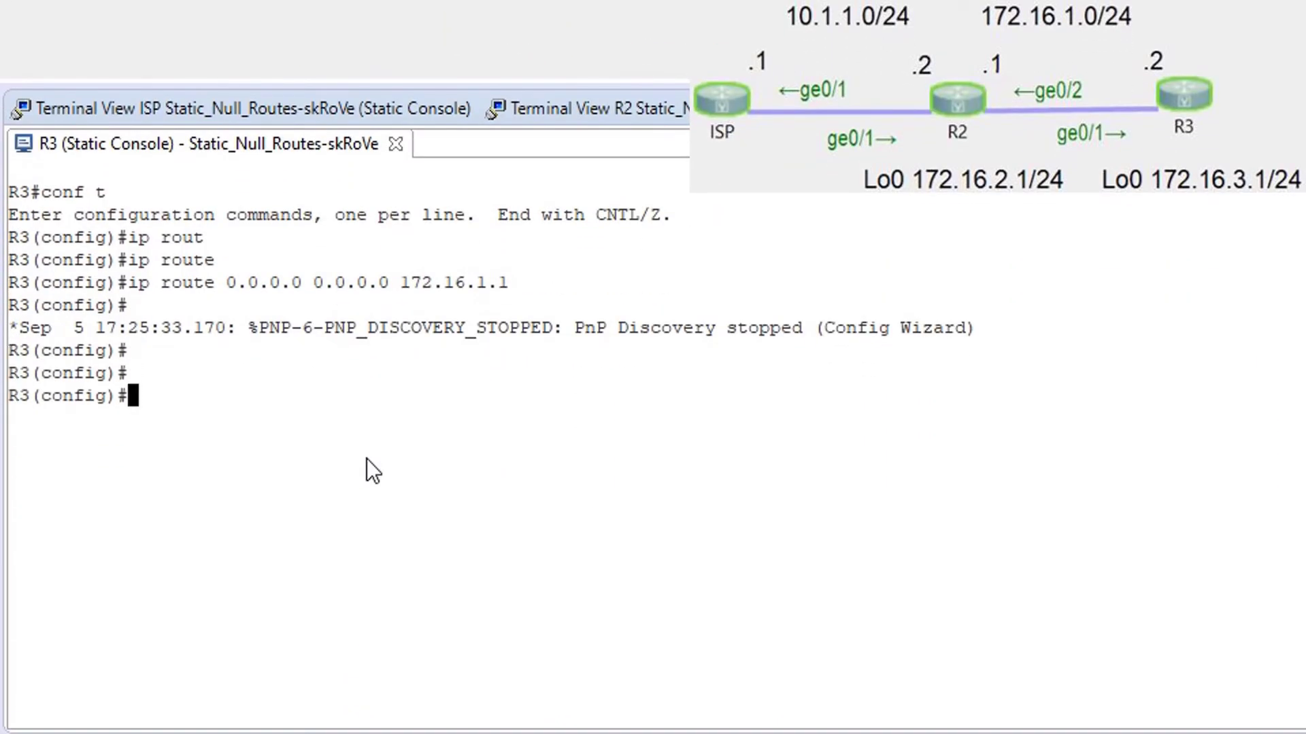
pyautogui.write('end')
pyautogui.press('Return')
pyautogui.write('pi')
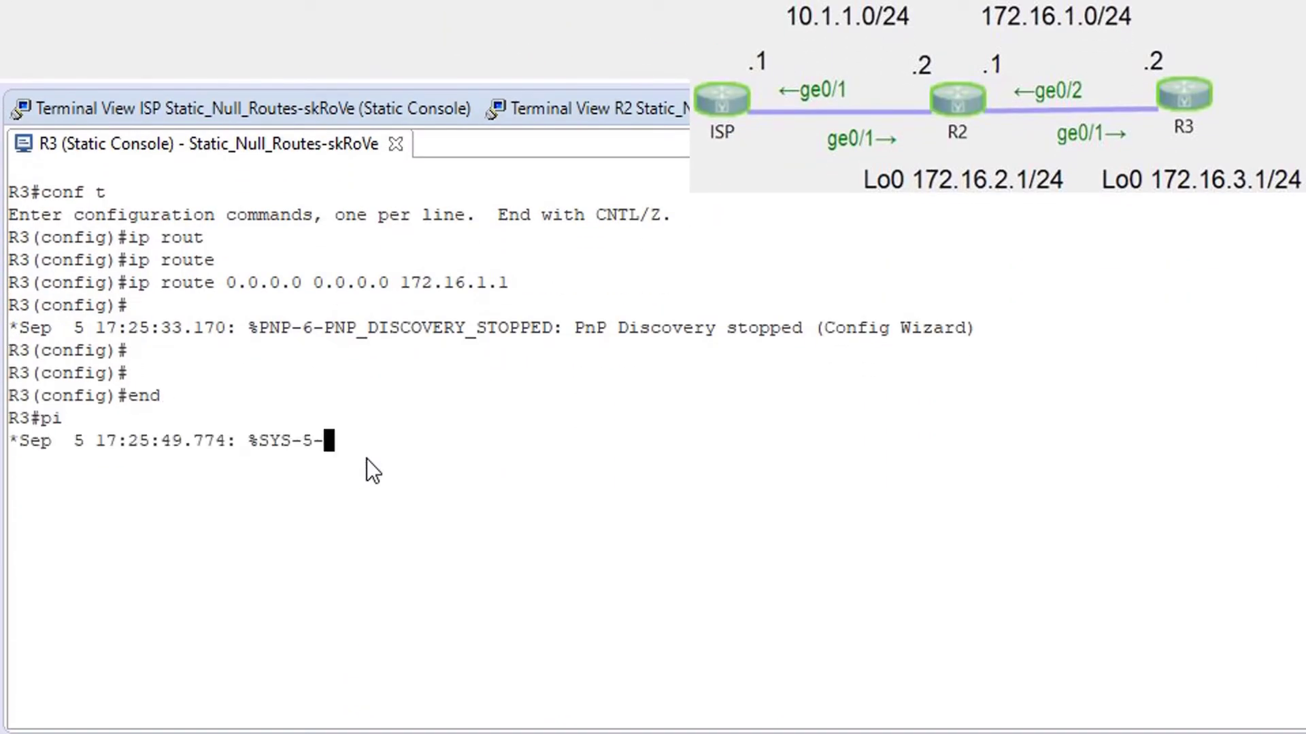
pyautogui.write('ng 172.1')
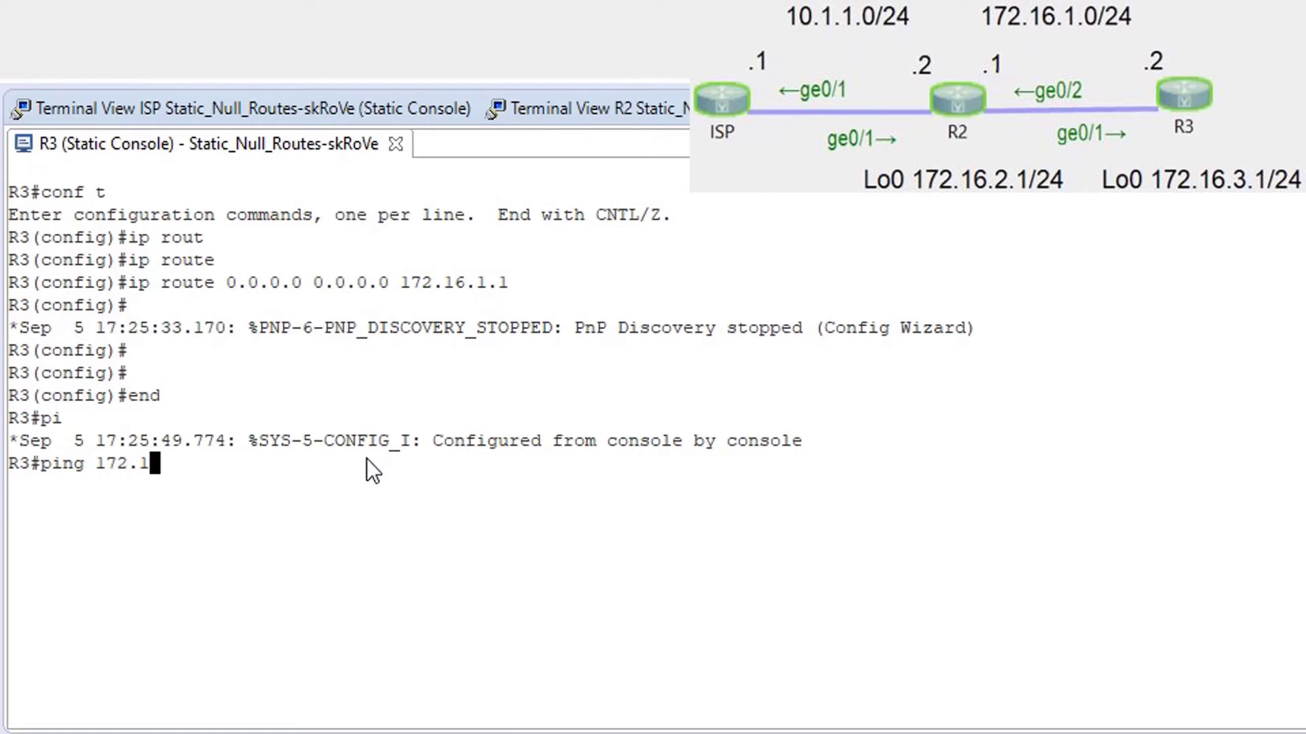
pyautogui.write('6.10')
pyautogui.write('.1')
pyautogui.press('Return')
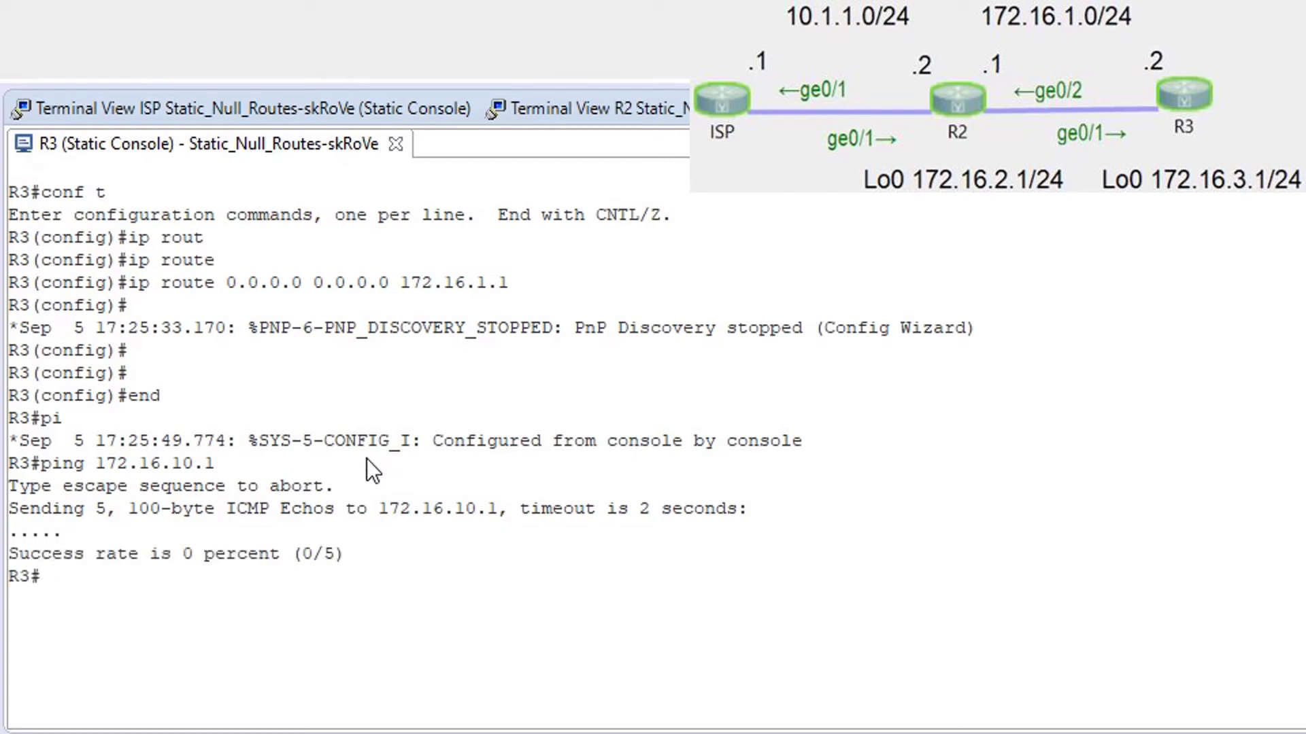
# Step: Trace the route from R3 to 172.16.10.1 and highlight the address of the third hop in the output
pyautogui.write('trace')
pyautogui.press('Tab')
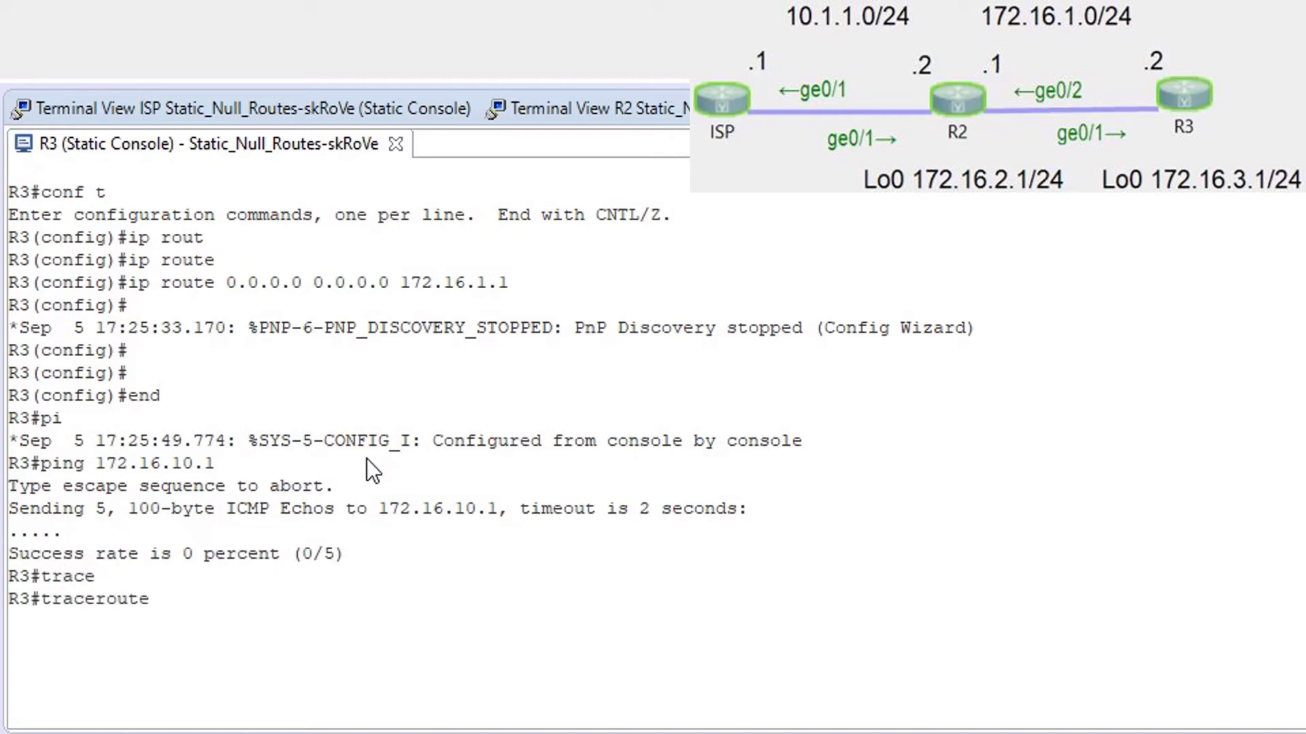
pyautogui.write('172.16.10.1')
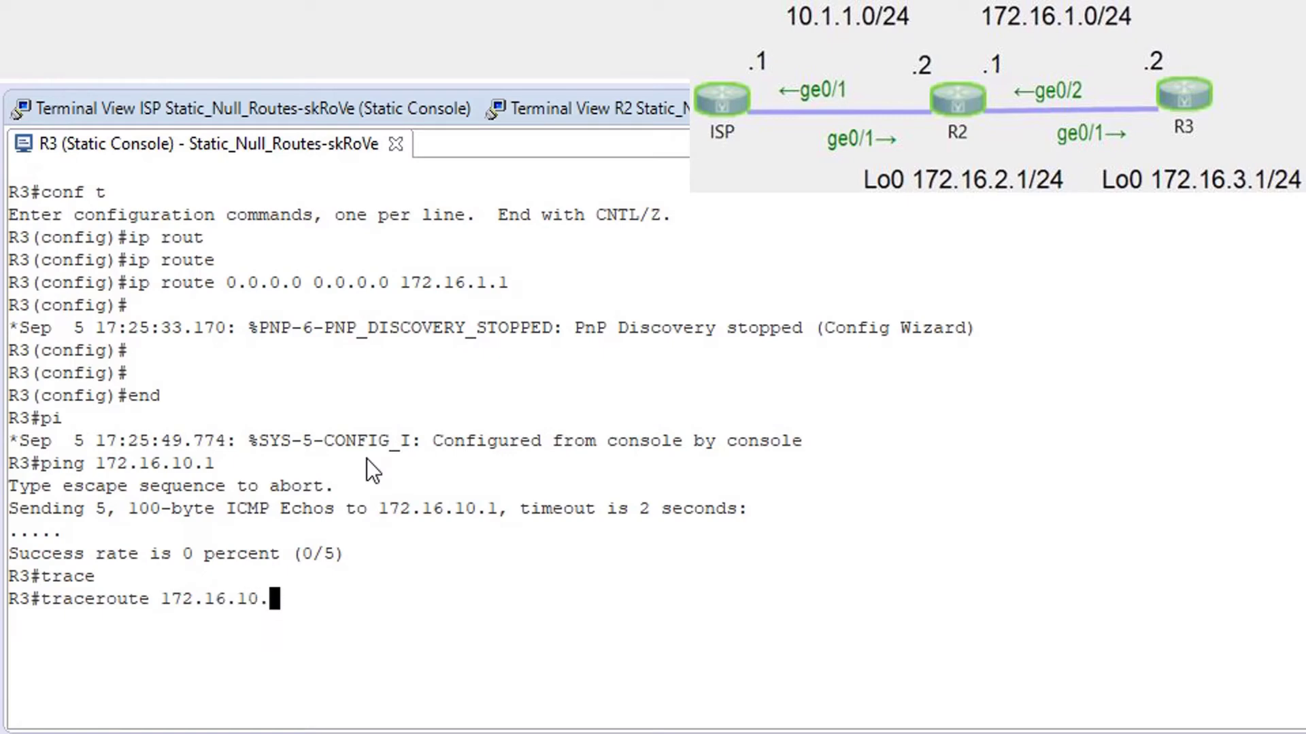
pyautogui.press('Return')
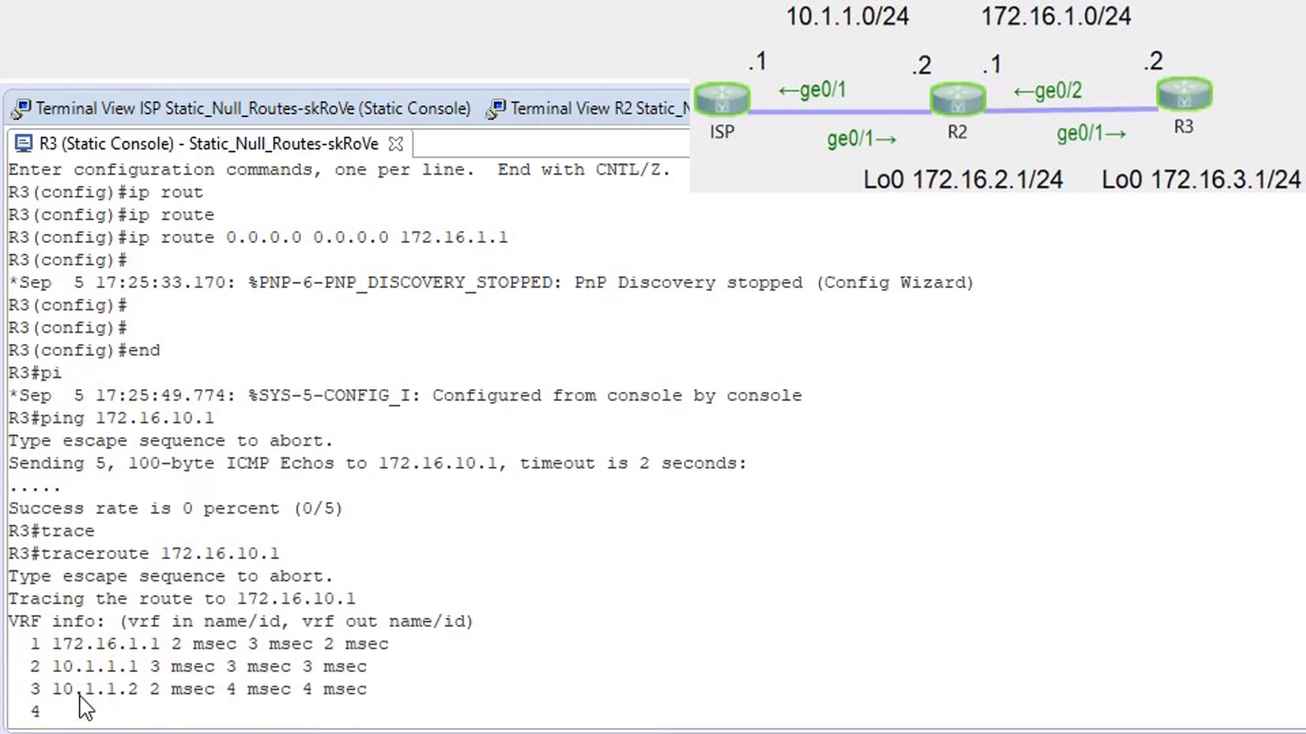
pyautogui.moveTo(59, 687); pyautogui.dragTo(136, 693)
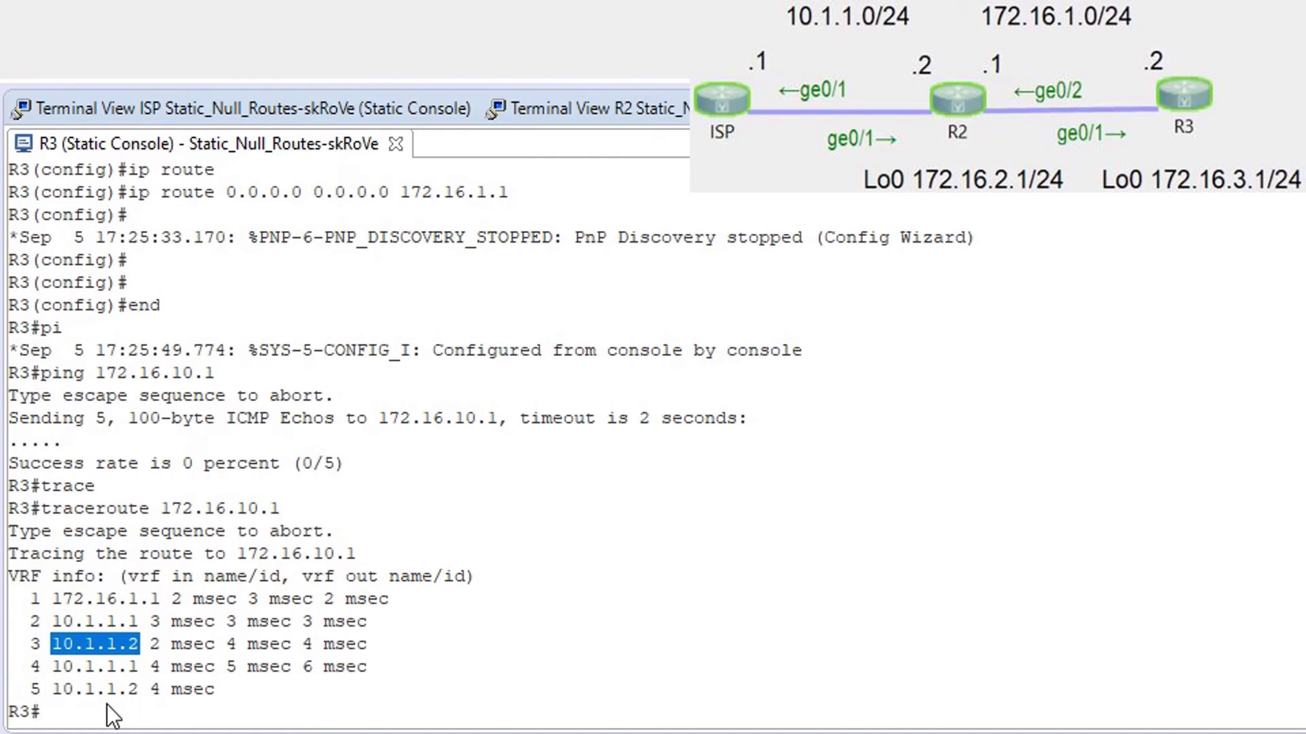
# Step: Trace the route from R3 to 172.16.192.1 by editing the destination of the previous traceroute command
pyautogui.write('ping')
pyautogui.press('Up')
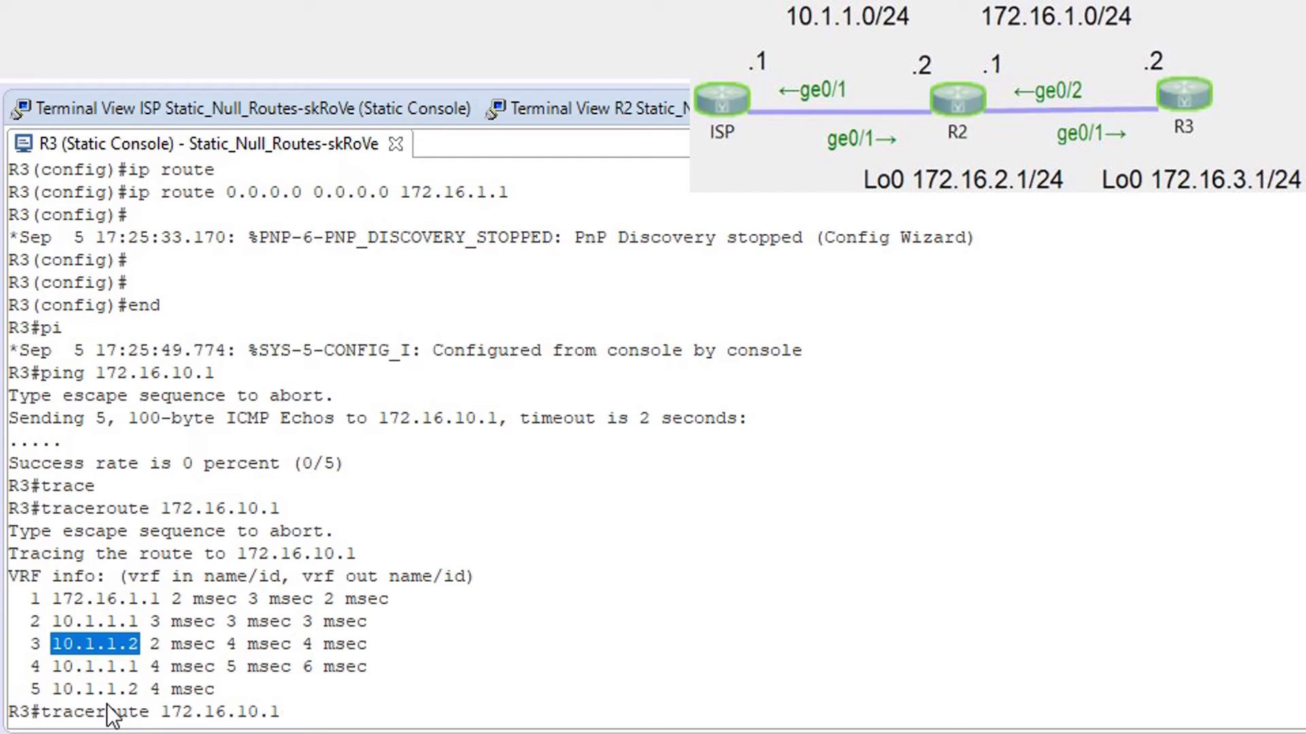
pyautogui.press('Left')
pyautogui.press('Left')
pyautogui.press('Left')
pyautogui.press('Right')
pyautogui.press('Right')
pyautogui.press('Left')
pyautogui.press('BackSpace')
pyautogui.press('BackSpace')
pyautogui.write('192')
pyautogui.press('Return')
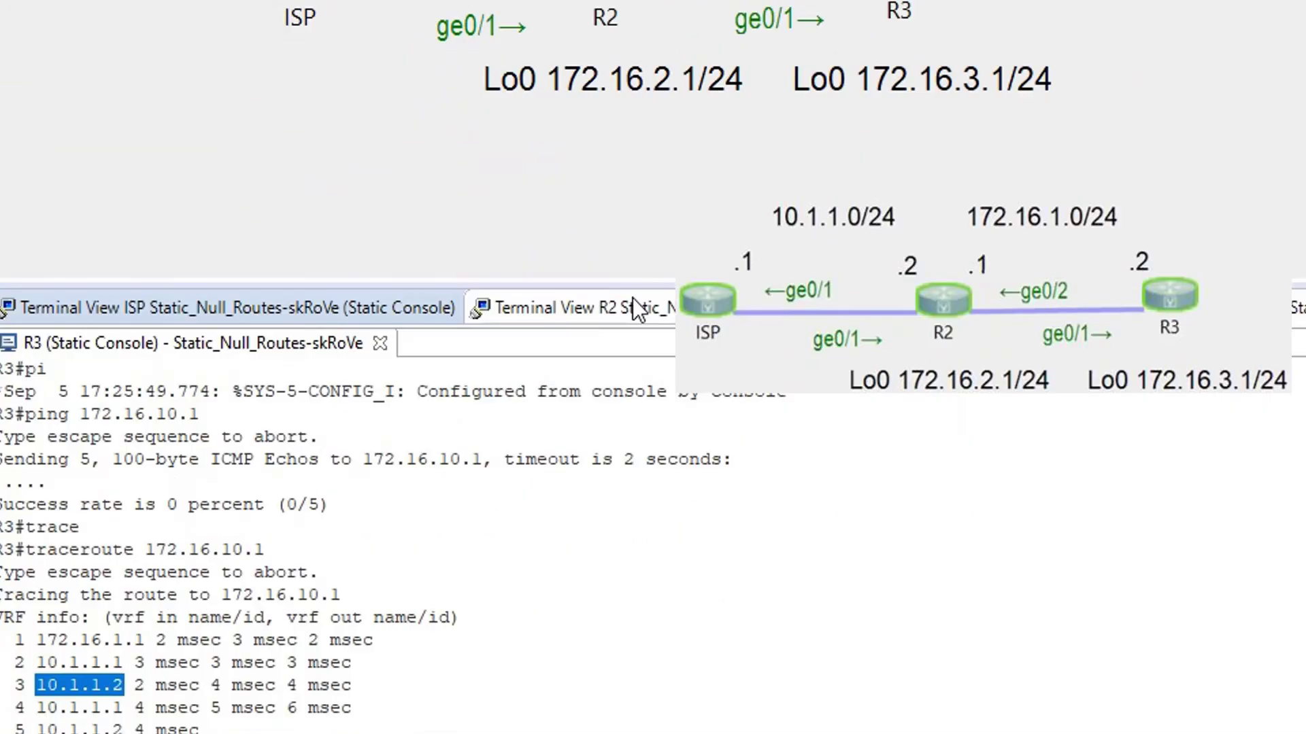
# Step: On the R2 console, add a static route to 172.16.0.0 255.255.240.0 pointing to null 0
pyautogui.click(612, 599)
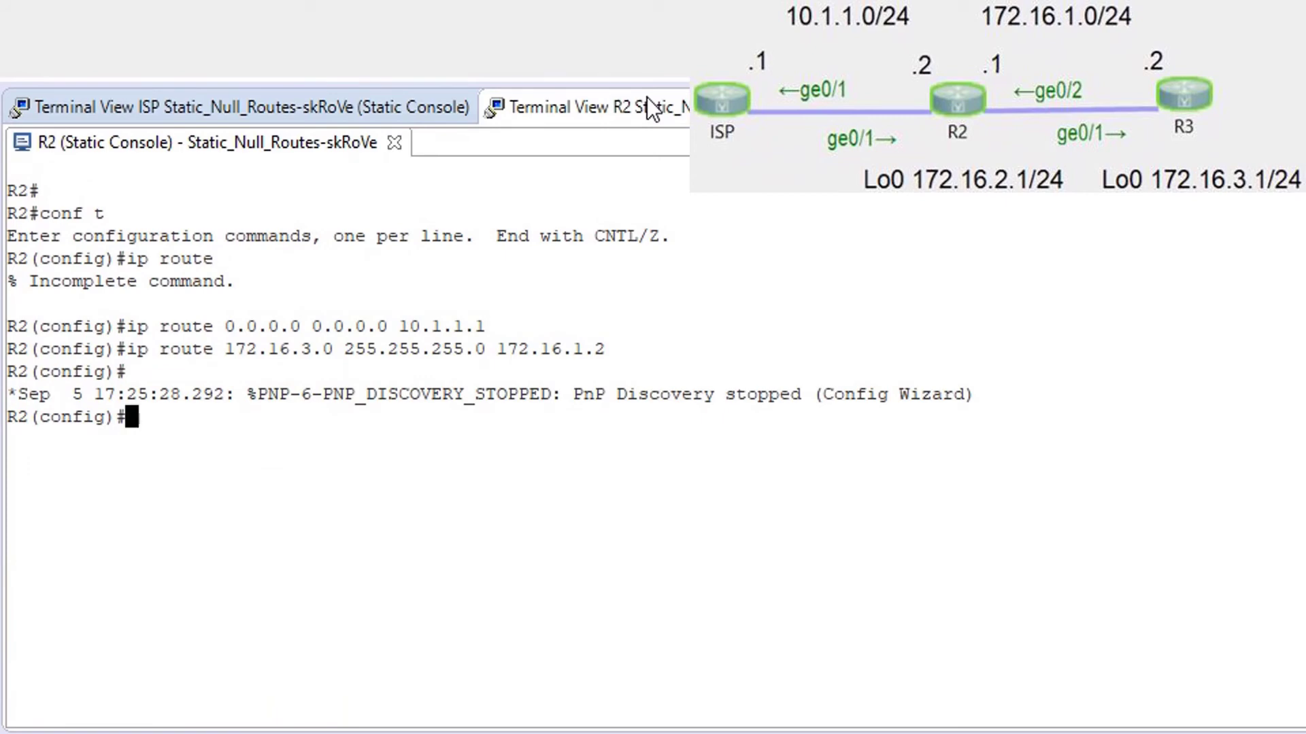
pyautogui.write('ip rout')
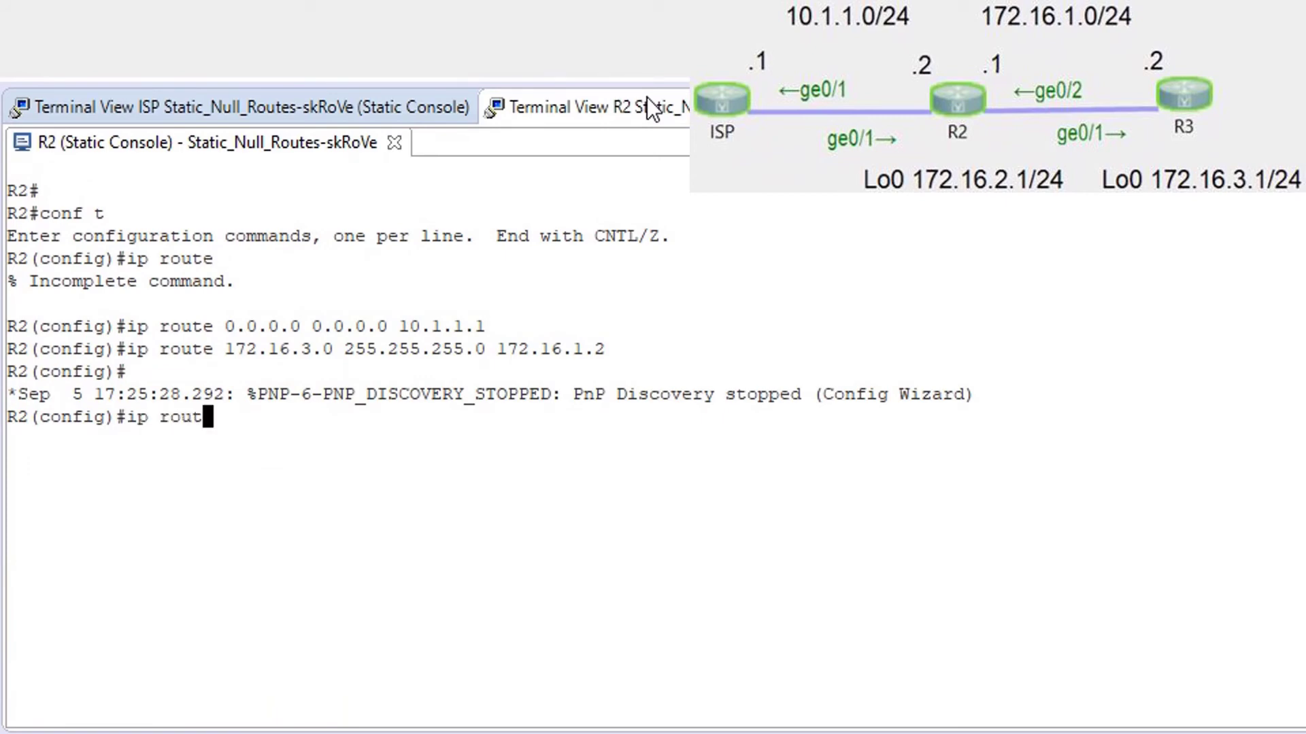
pyautogui.write('e 172.16.0.0 2')
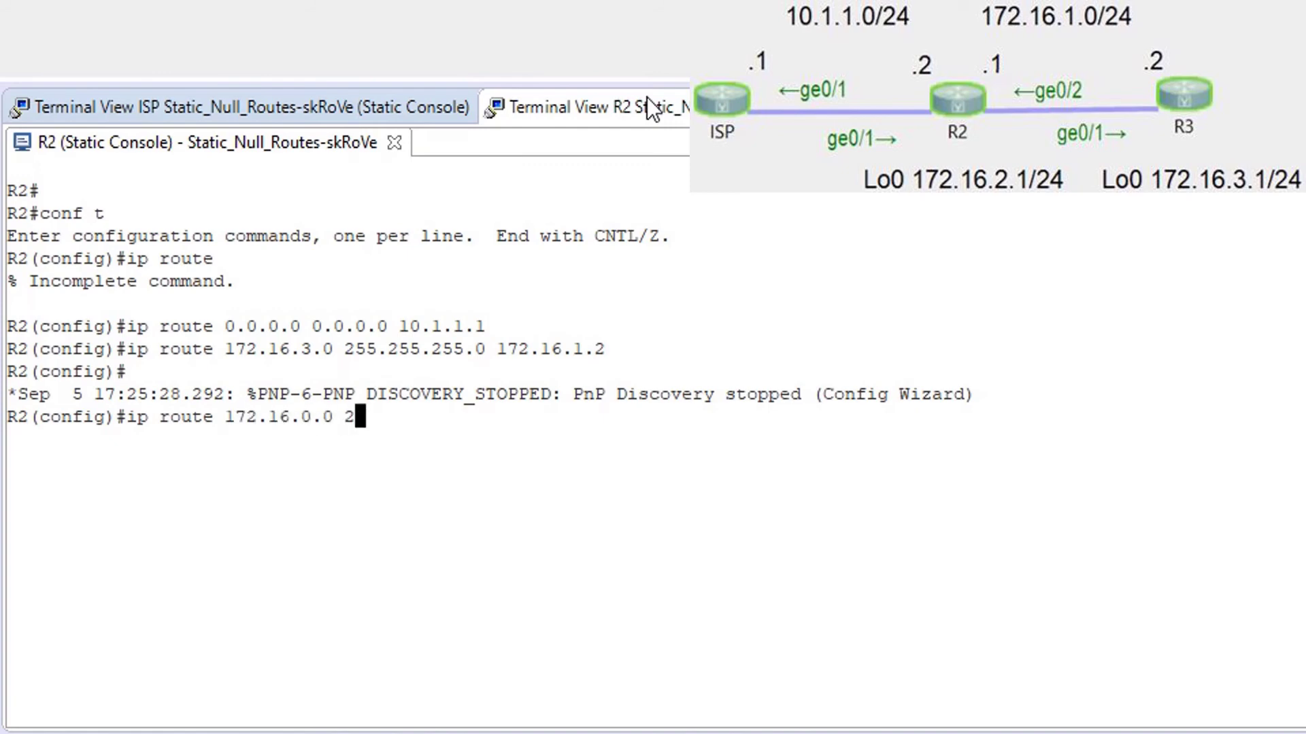
pyautogui.write('55.255.240.')
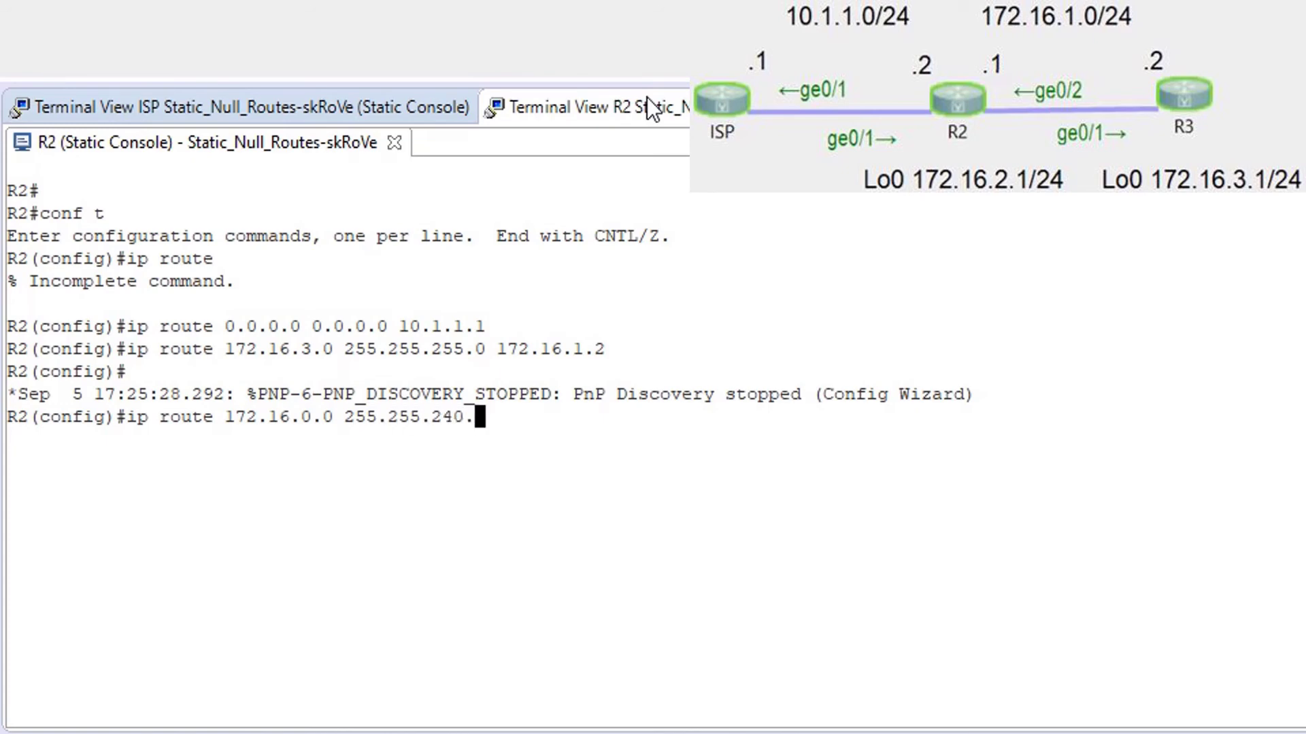
pyautogui.write('0 nu')
pyautogui.press('Tab')
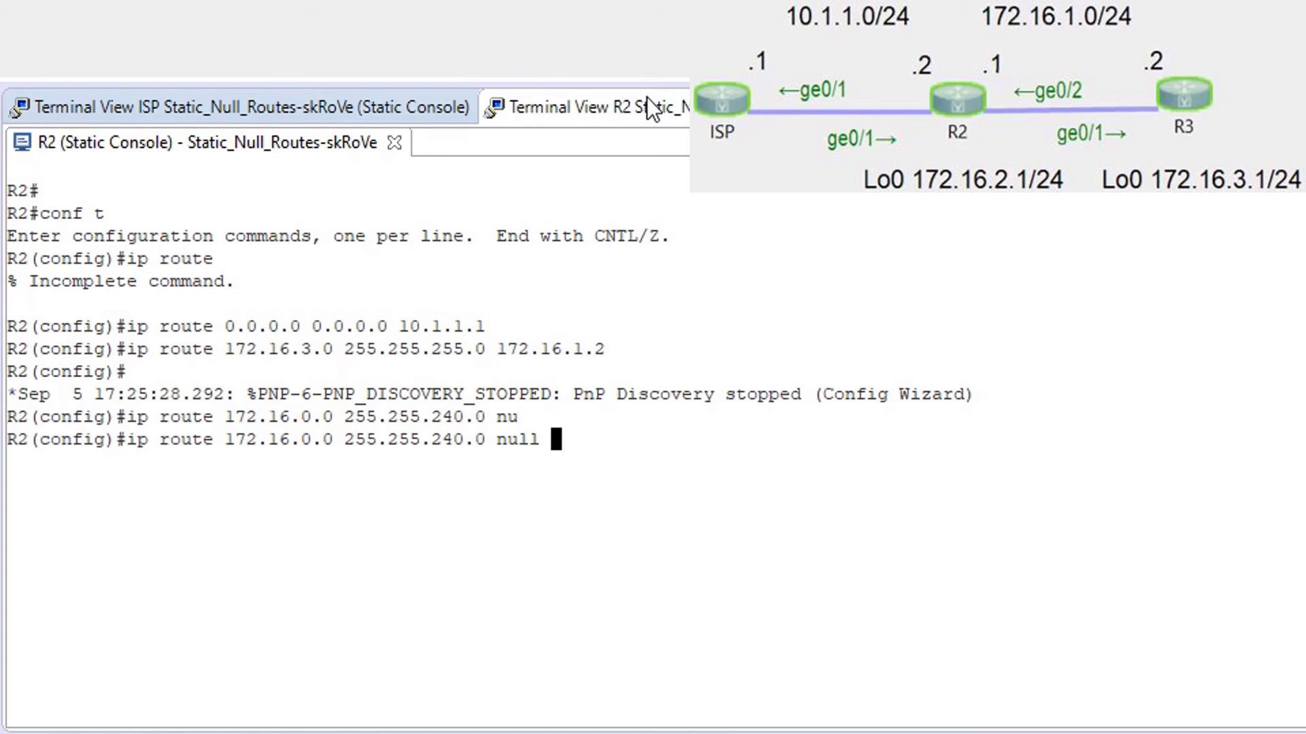
pyautogui.write('0')
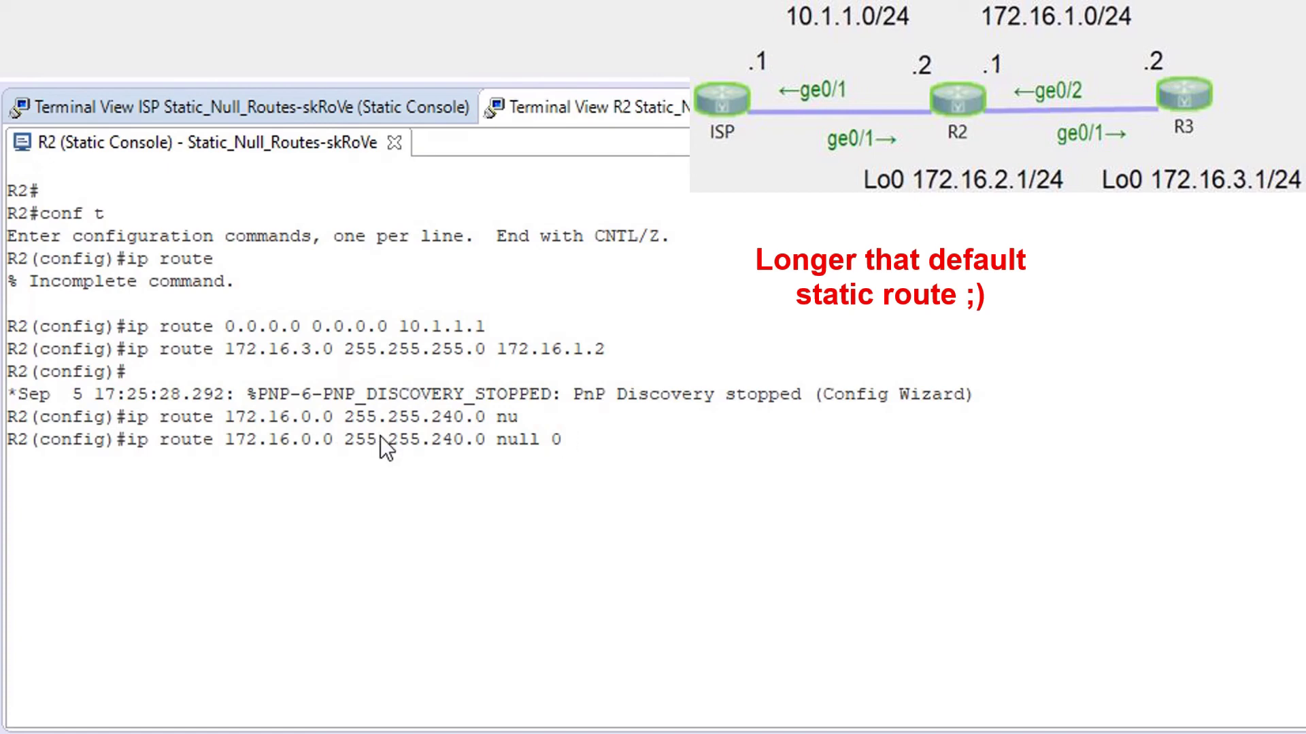
pyautogui.press('Return')
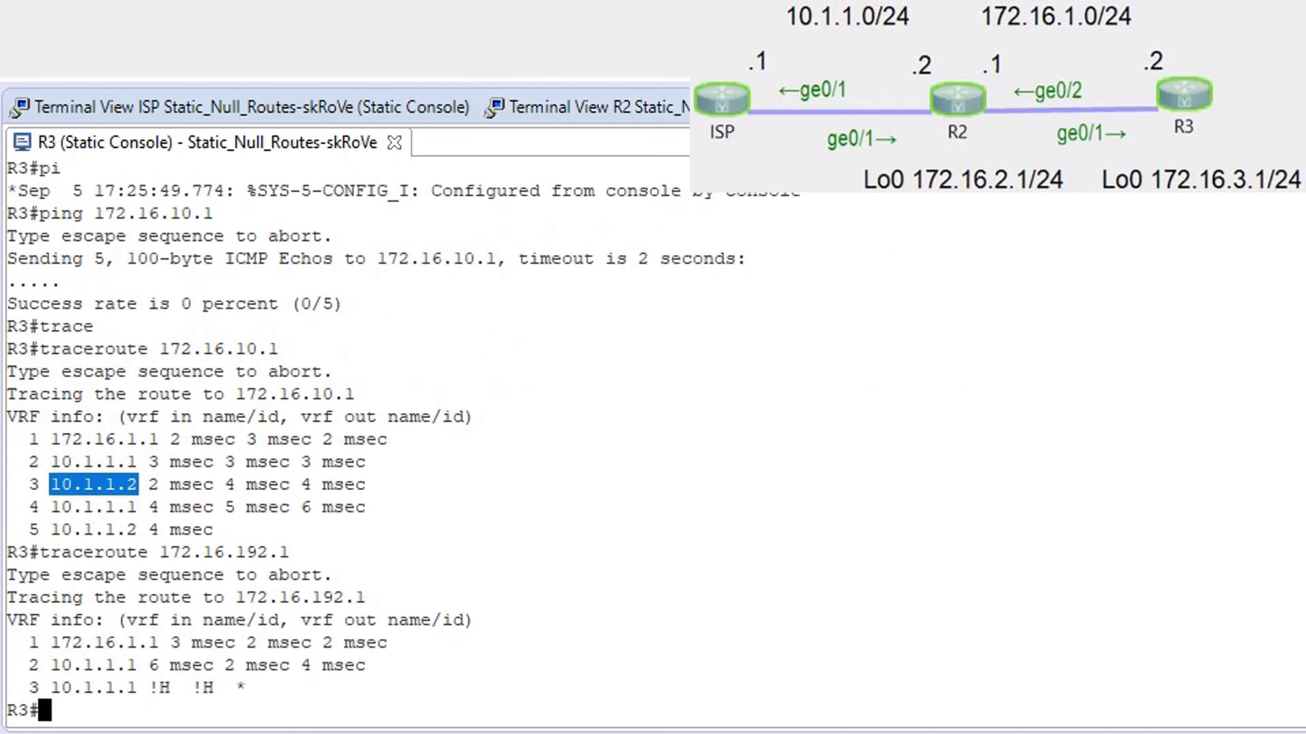
# Step: Return to the R3 console and rerun the traceroute to 172.16.10.1
pyautogui.press('Up')
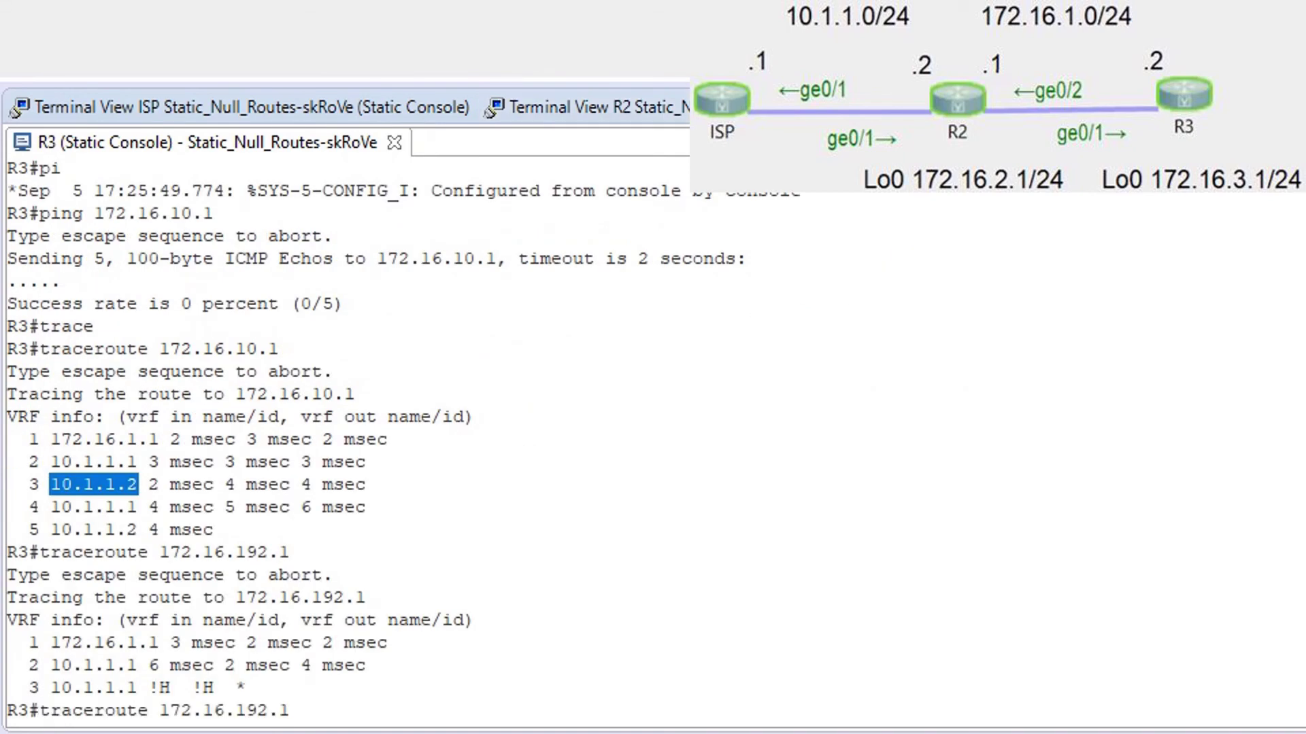
pyautogui.press('Up')
pyautogui.press('Return')
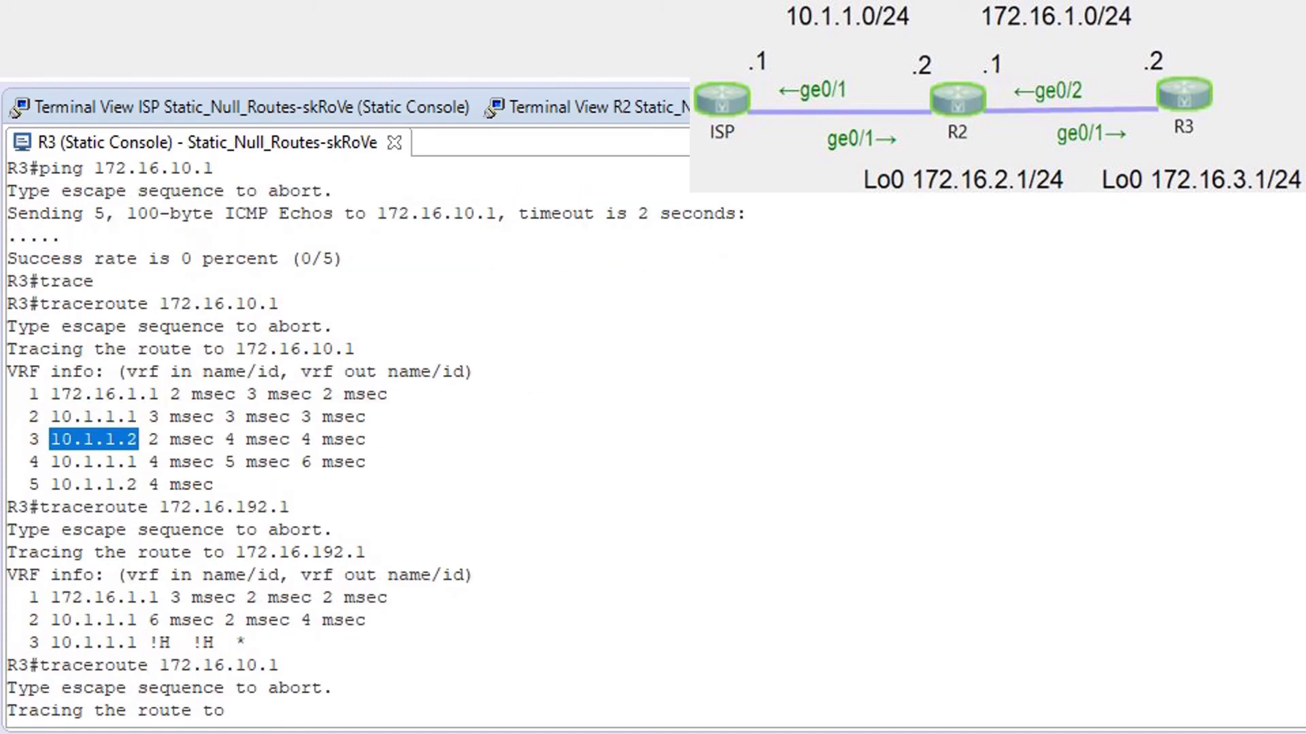